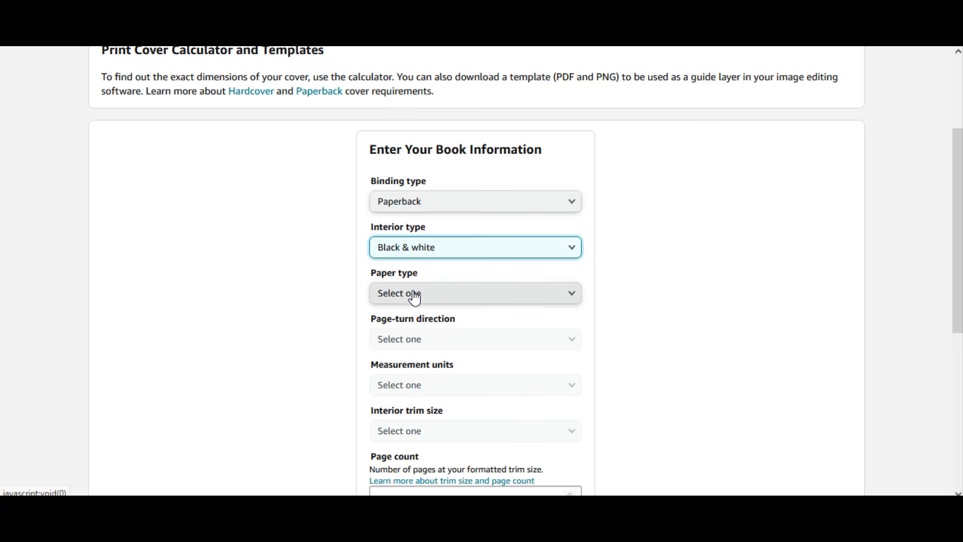
- Set the paper type to White paper and the page-turn direction to Left to Right
click(414, 295)
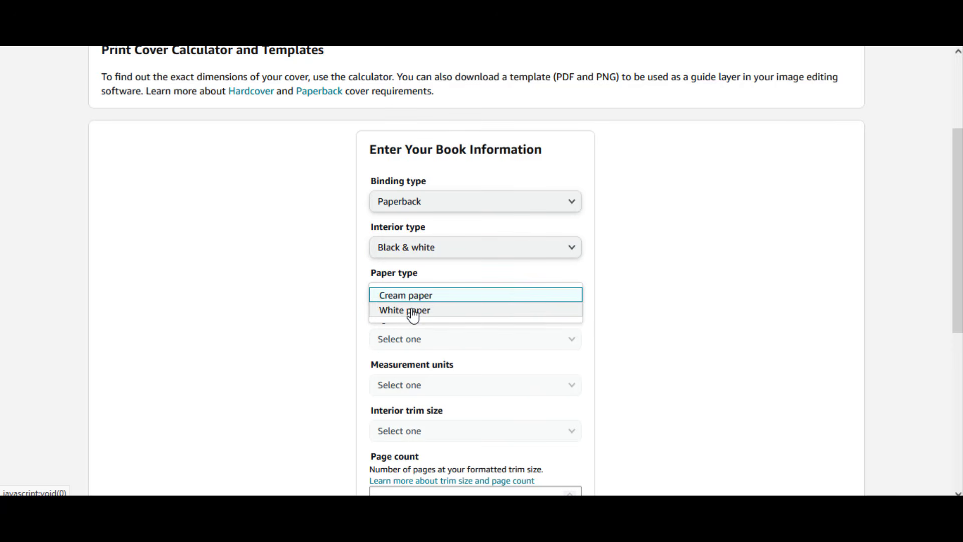
click(414, 315)
click(424, 339)
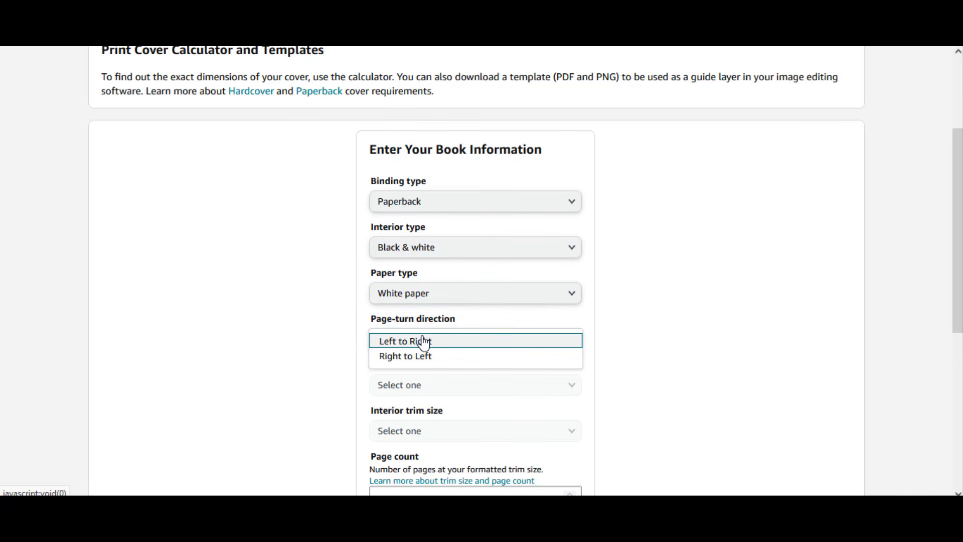
click(412, 341)
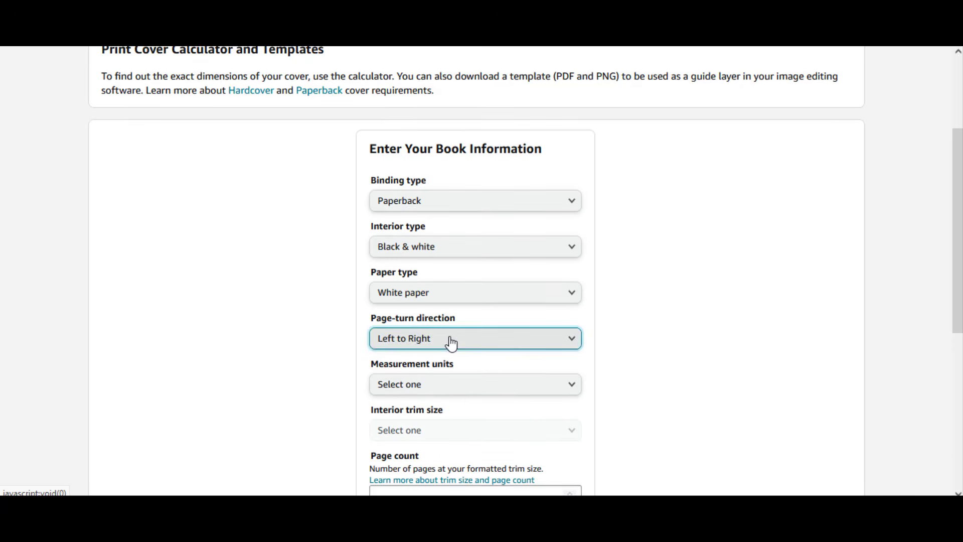
- Set the measurement units to Inches and the interior trim size to 8.5 x 11 in
scroll(449, 342, down, 3)
click(443, 243)
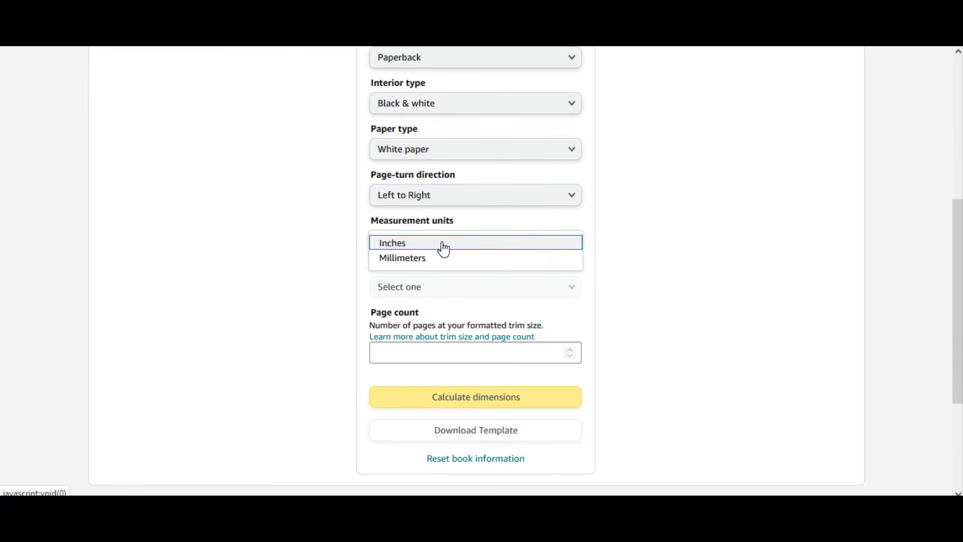
click(392, 245)
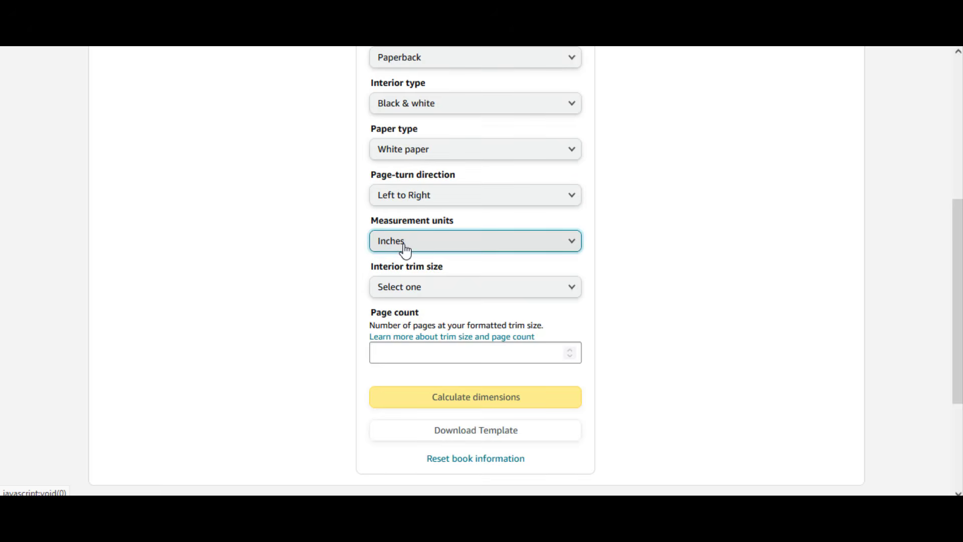
click(415, 287)
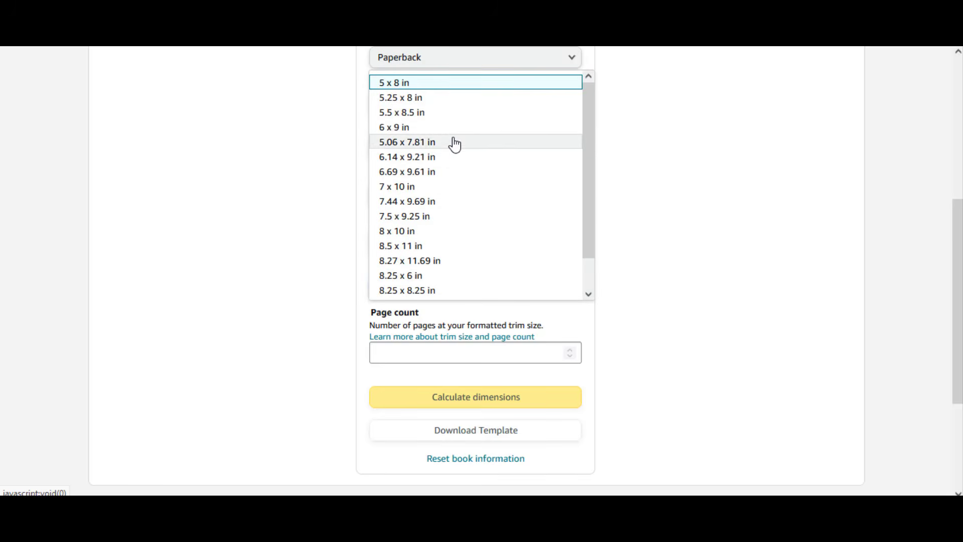
scroll(454, 144, down, 1)
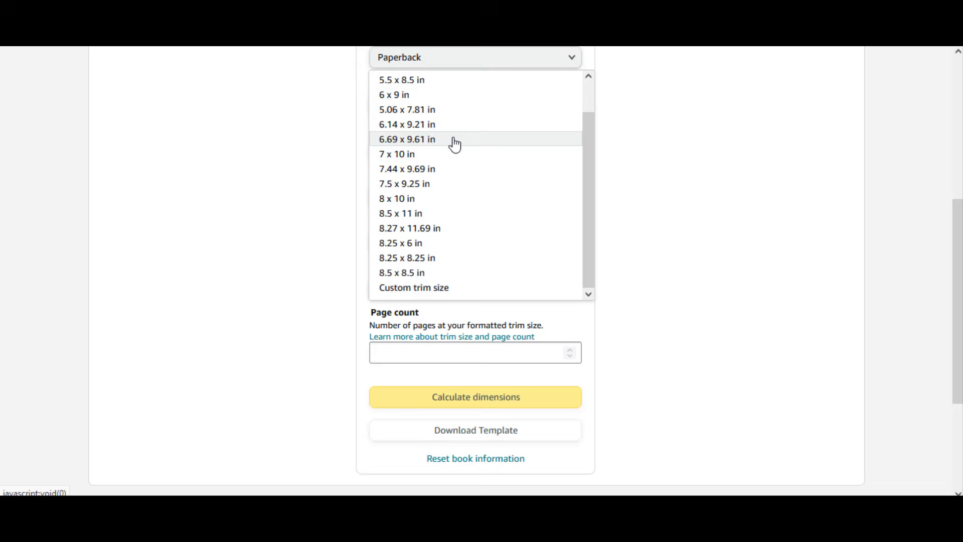
click(433, 214)
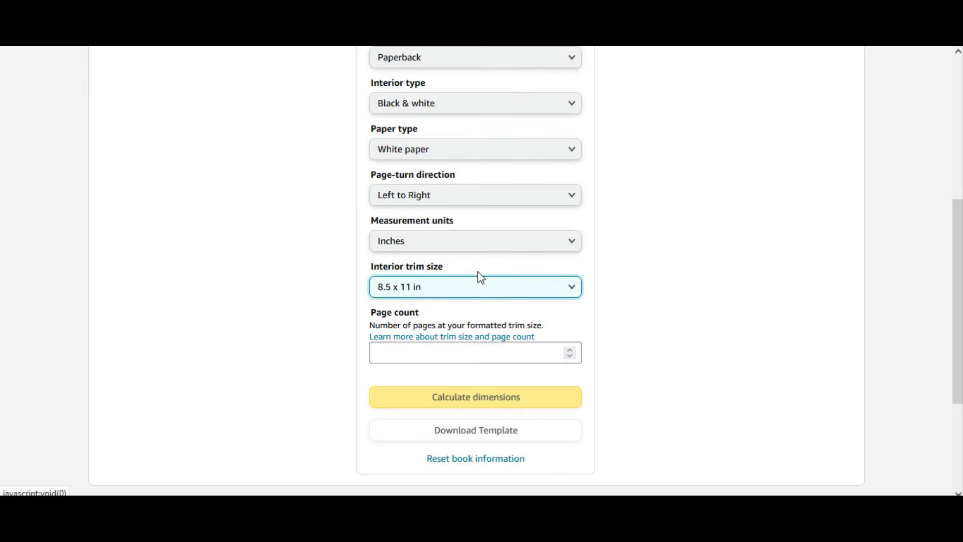
- Enter a page count of 120 and calculate the cover dimensions
click(465, 351)
key(ctrl+super+o)
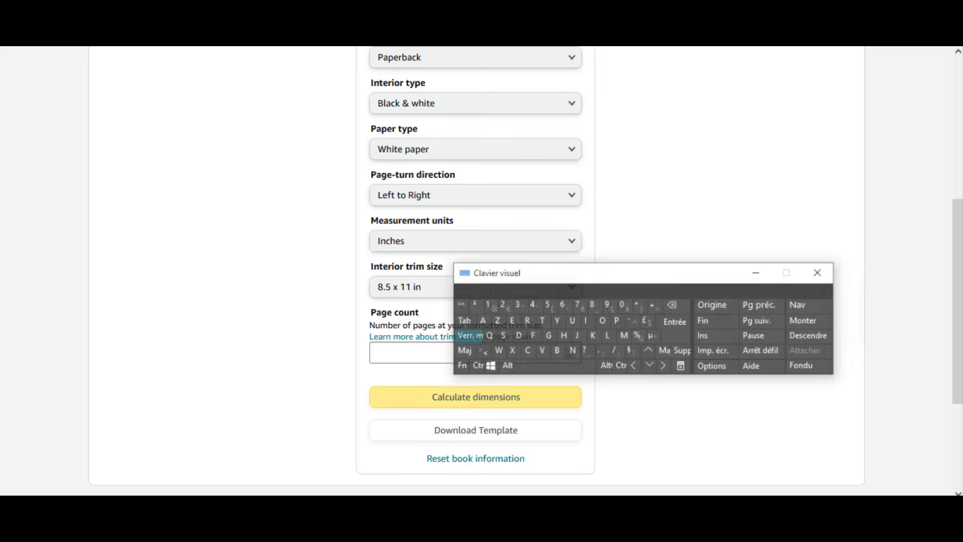
click(494, 295)
click(507, 295)
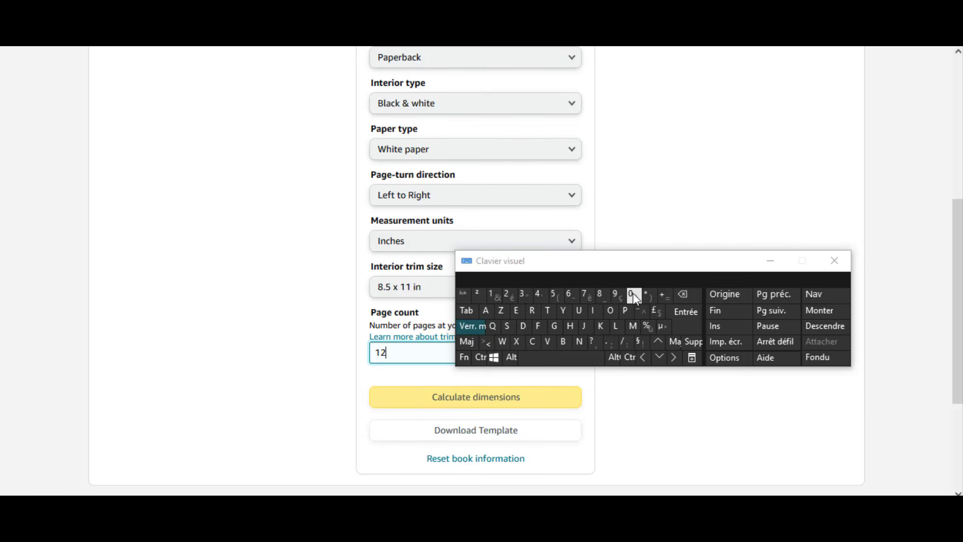
click(631, 295)
click(767, 270)
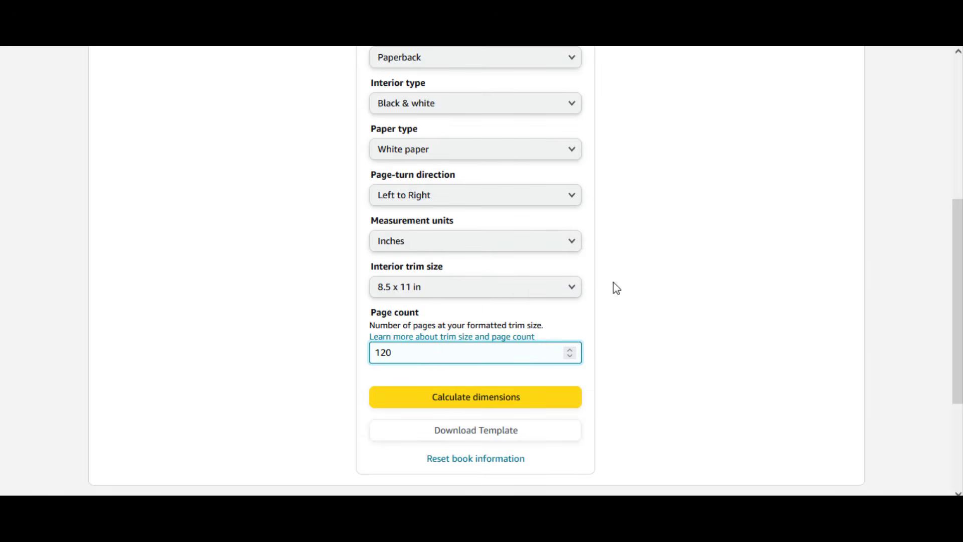
click(459, 401)
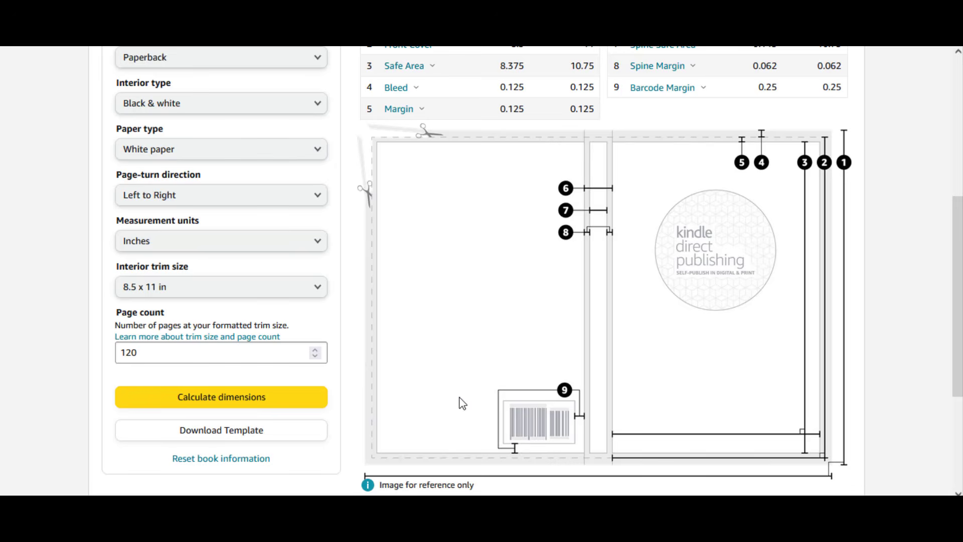
- Review the full cover's width and height in the results table and download the cover template
scroll(454, 283, up, 5)
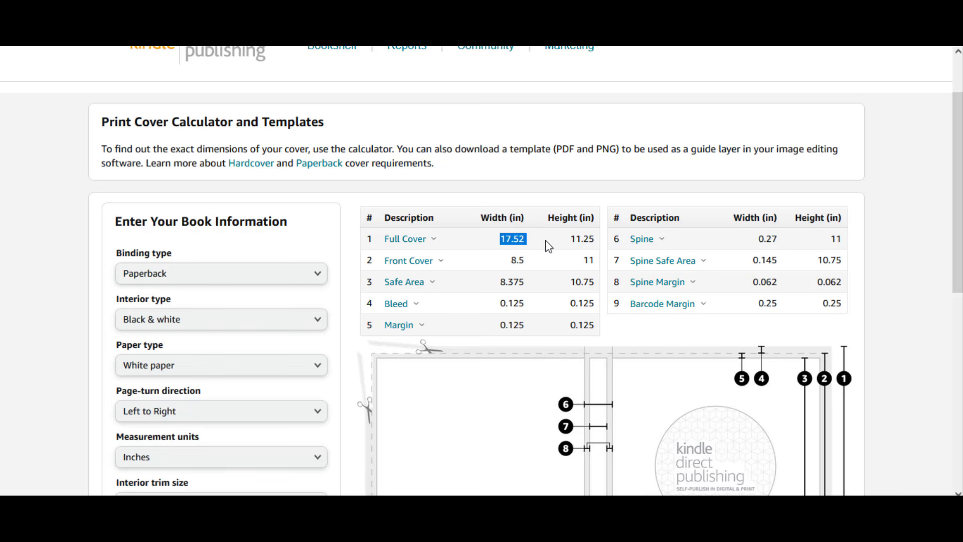
drag(548, 245, 592, 240)
scroll(491, 258, down, 5)
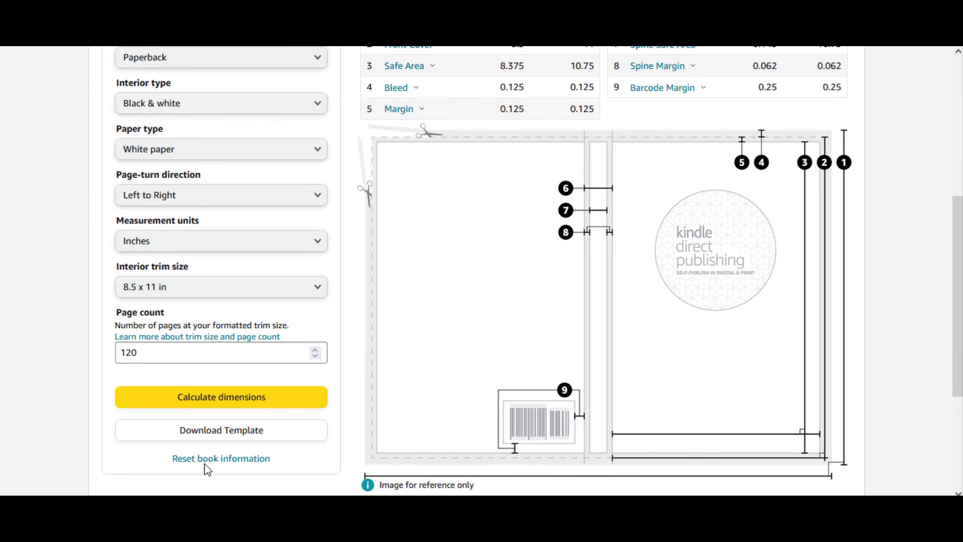
click(185, 432)
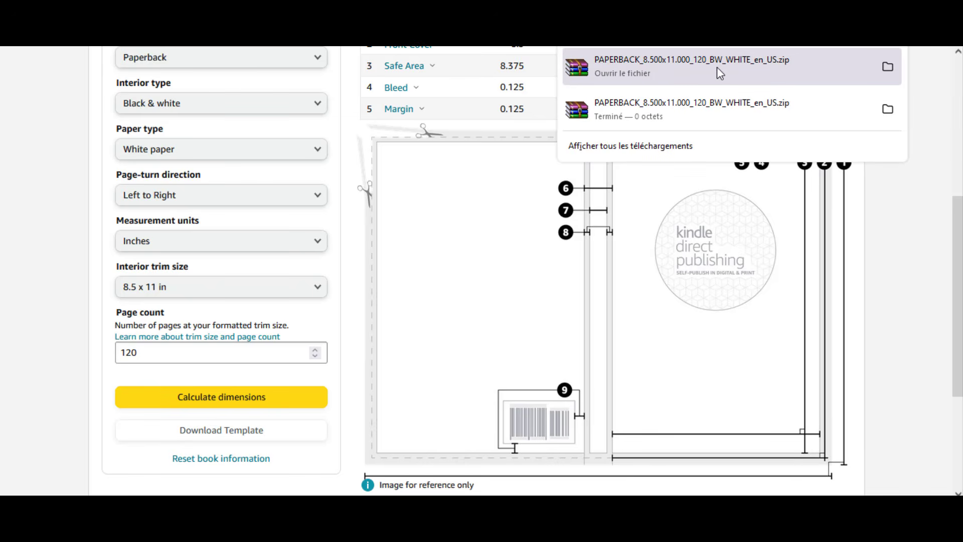
click(926, 93)
- Copy the full cover width from the dimensions table and switch to Canva
scroll(720, 151, up, 5)
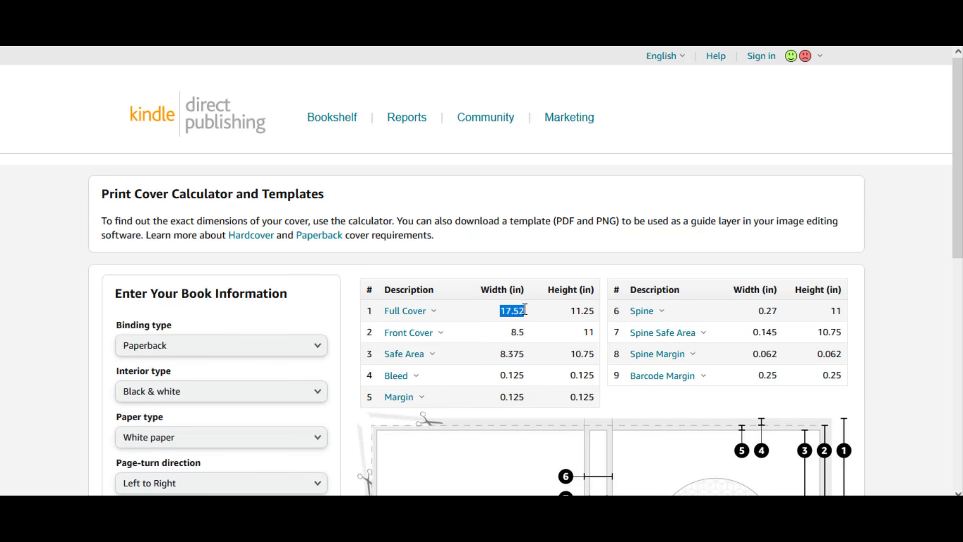
right_click(517, 308)
click(529, 323)
key(ctrl+Tab)
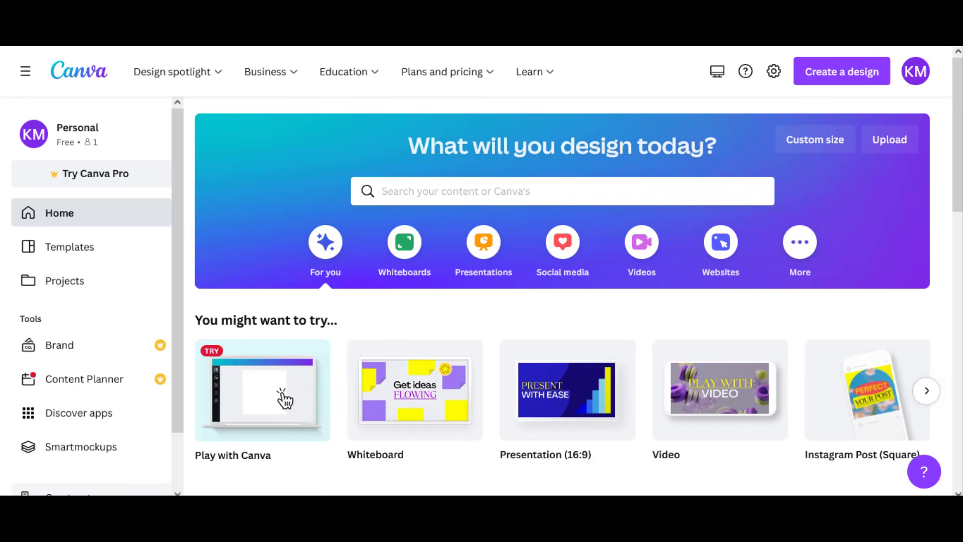
- Start a custom-size design in inches and paste 17.52 as its width
click(817, 75)
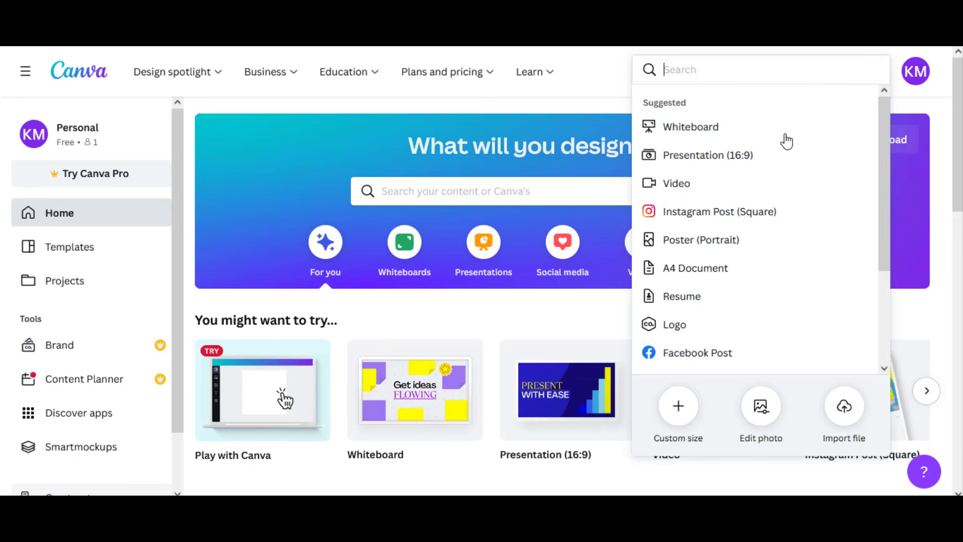
click(678, 404)
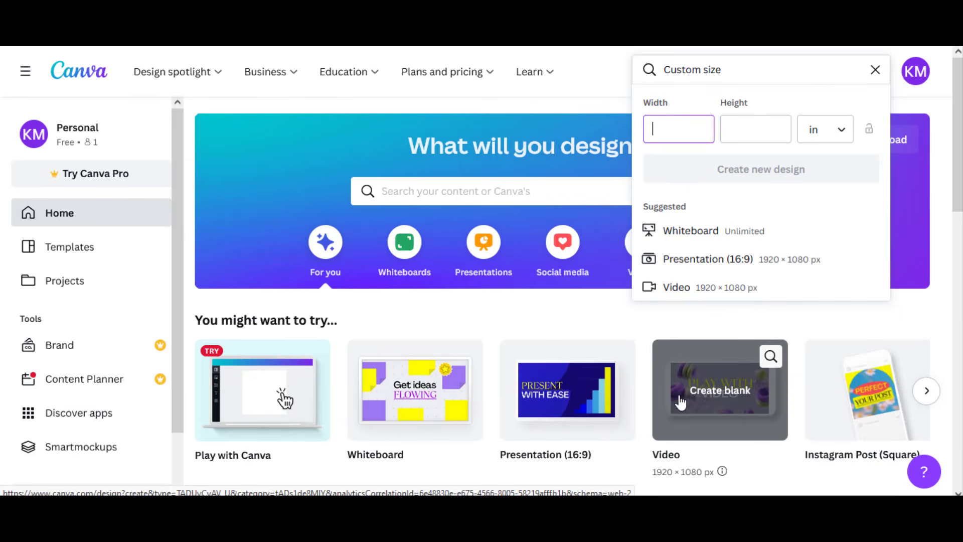
click(828, 129)
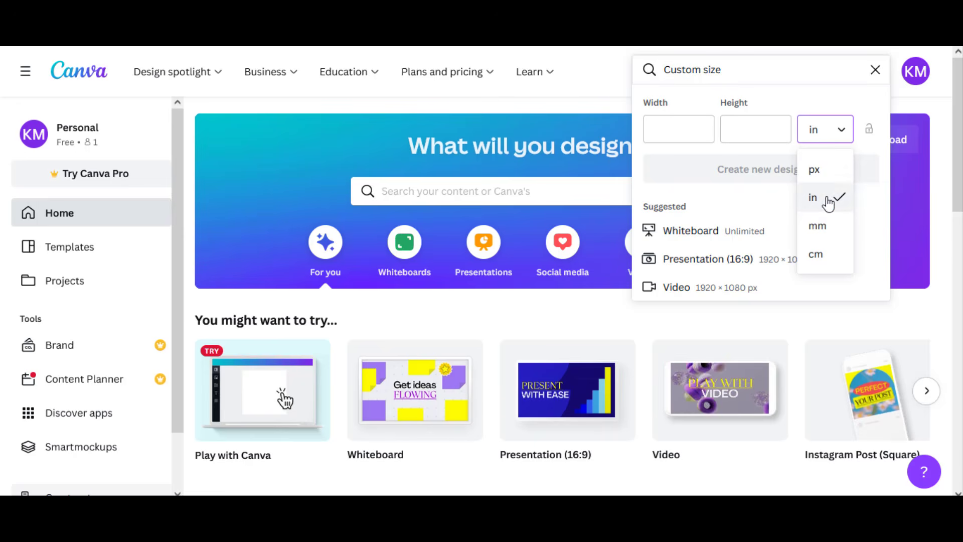
click(827, 201)
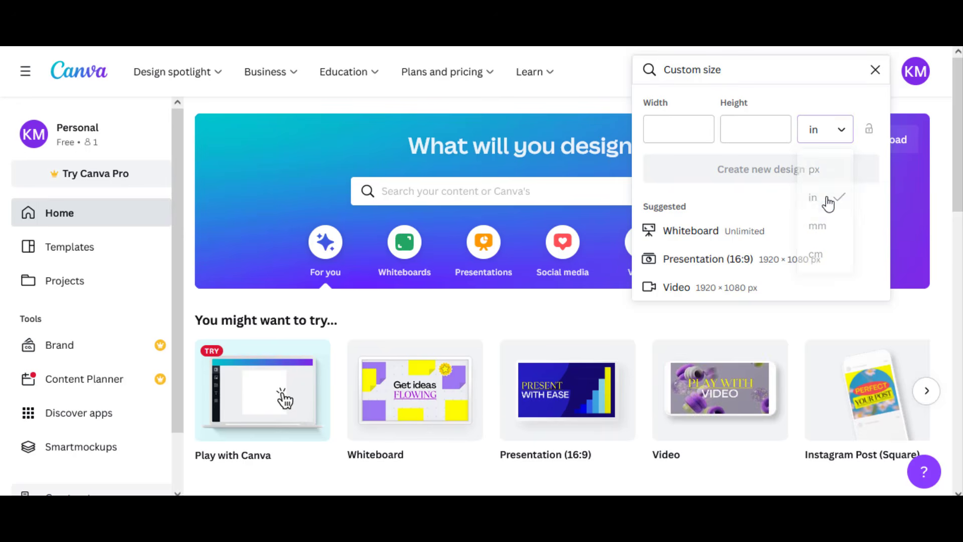
click(667, 128)
right_click(663, 130)
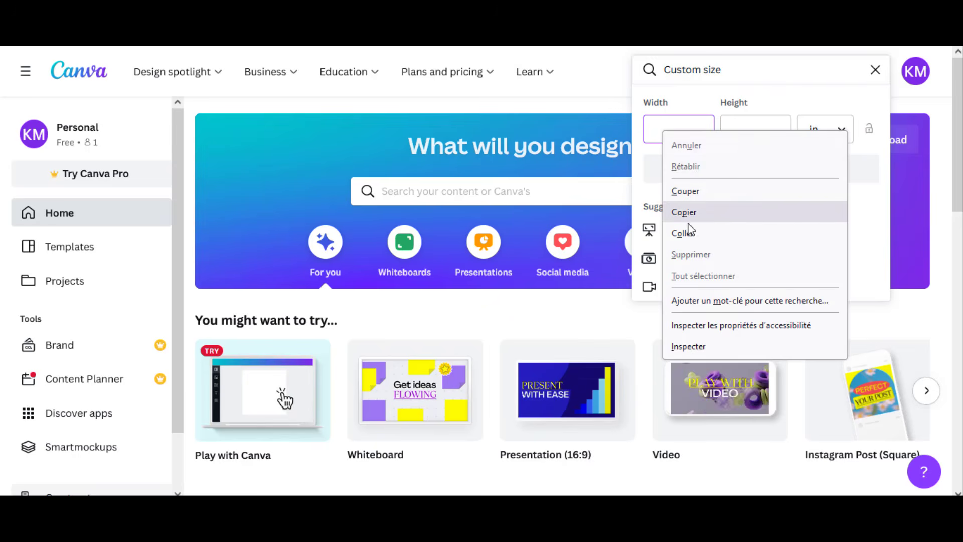
click(687, 233)
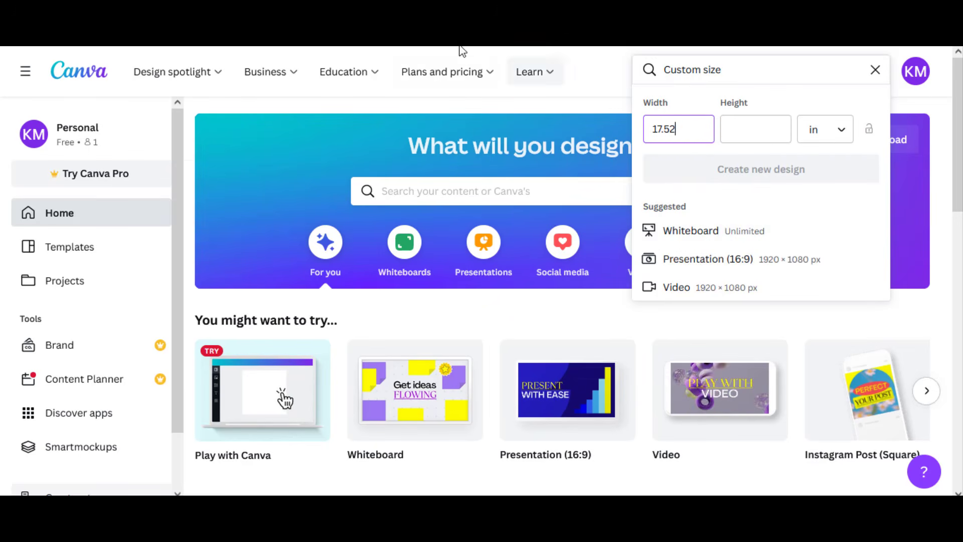
- Switch to the KDP cover calculator, copy the full cover height, and return to Canva
click(401, 22)
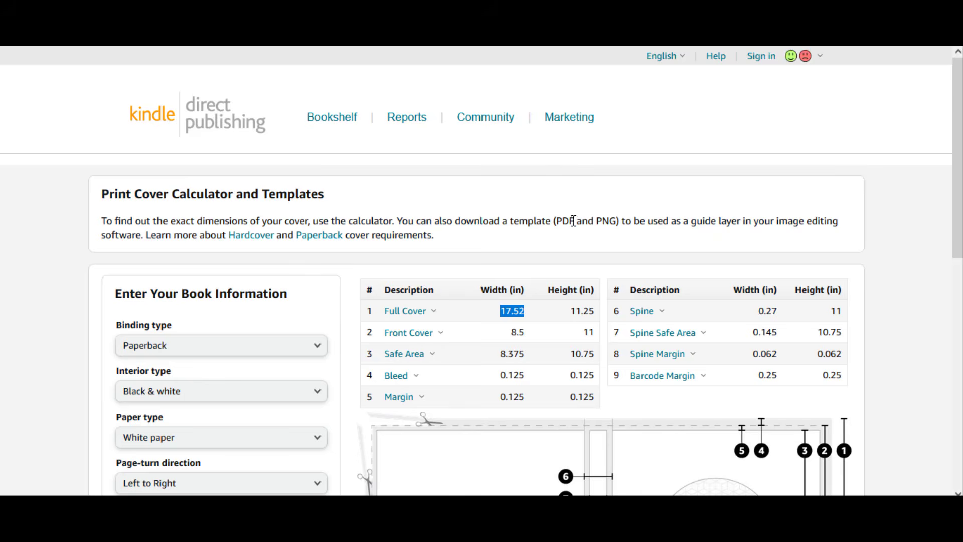
click(572, 309)
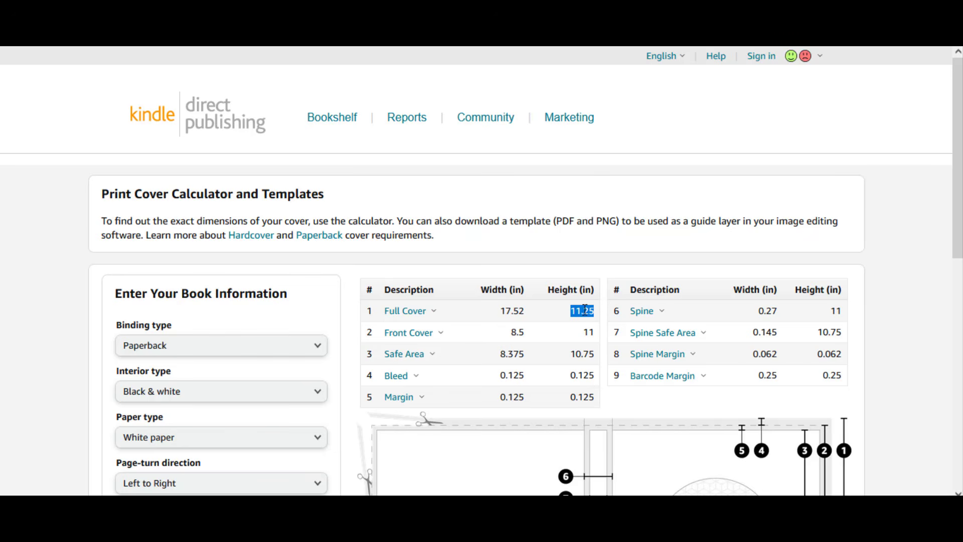
right_click(585, 309)
click(600, 326)
key(alt+Tab)
- Create the custom design with a height of 11.25 in and skip the introductory tour
click(750, 126)
right_click(752, 126)
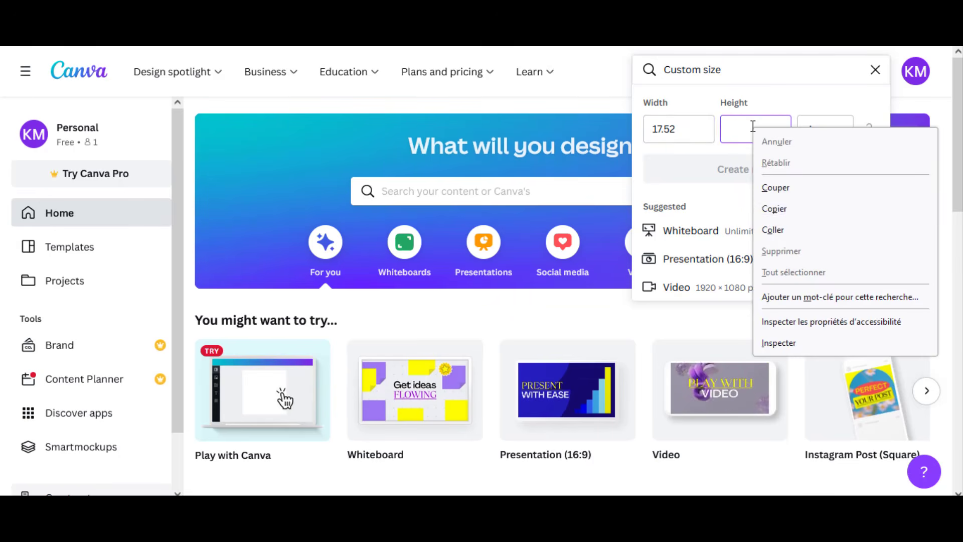
click(773, 229)
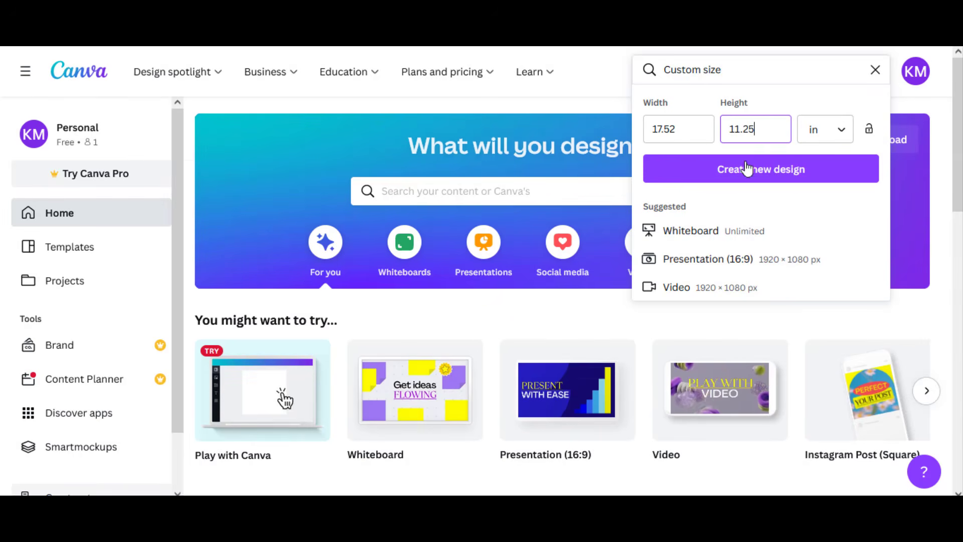
click(747, 169)
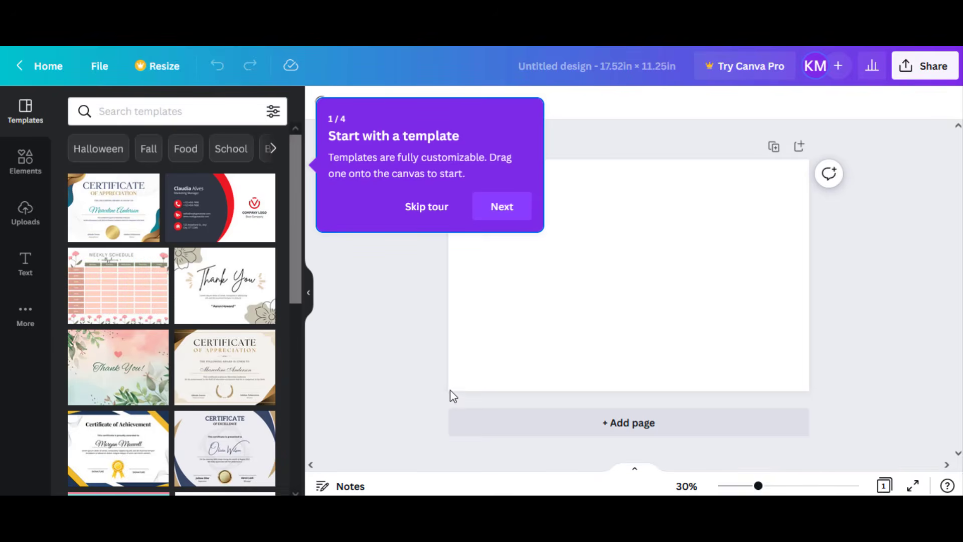
click(448, 208)
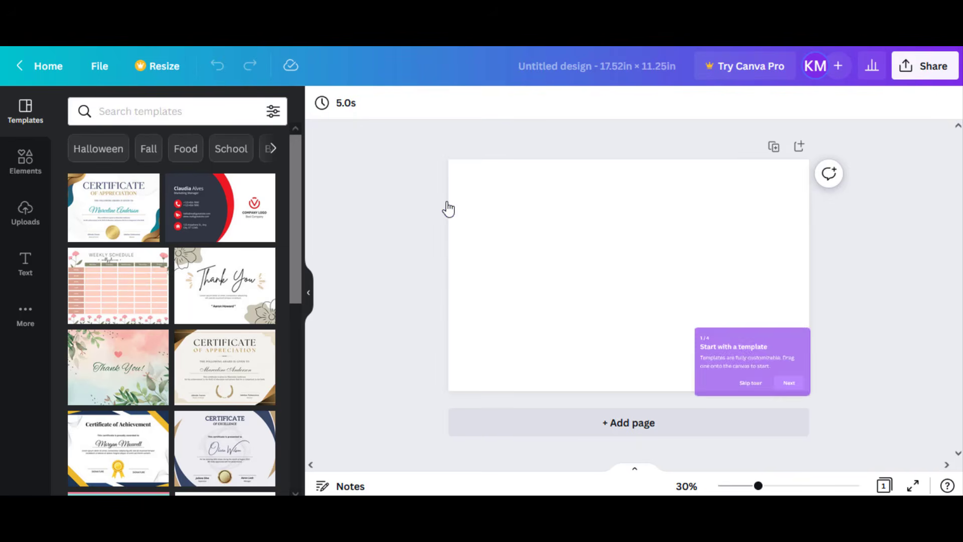
drag(758, 486, 767, 488)
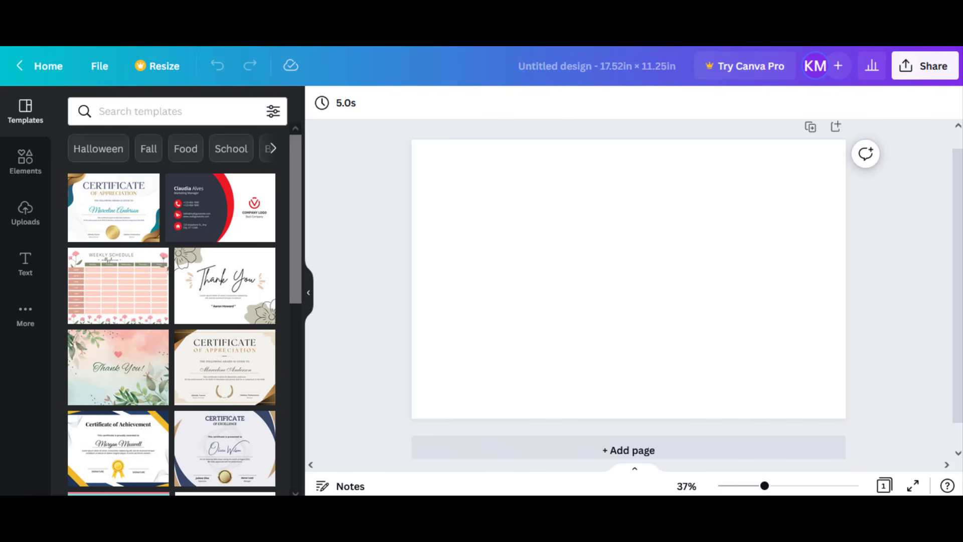
- Show the downloaded PAPERBACK_8.500x11.000_120_BW_WHITE_en_US.zip in its folder and refresh the folder view
click(891, 35)
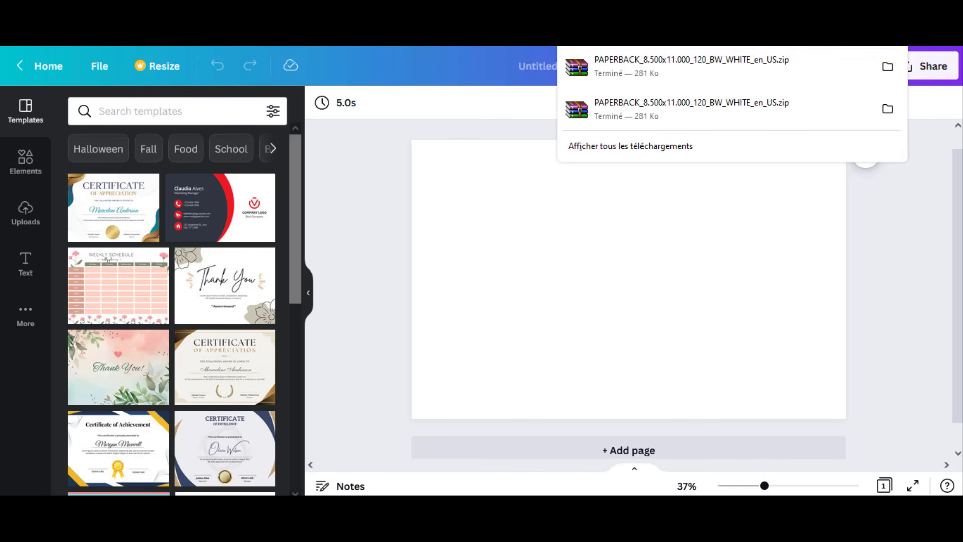
click(887, 72)
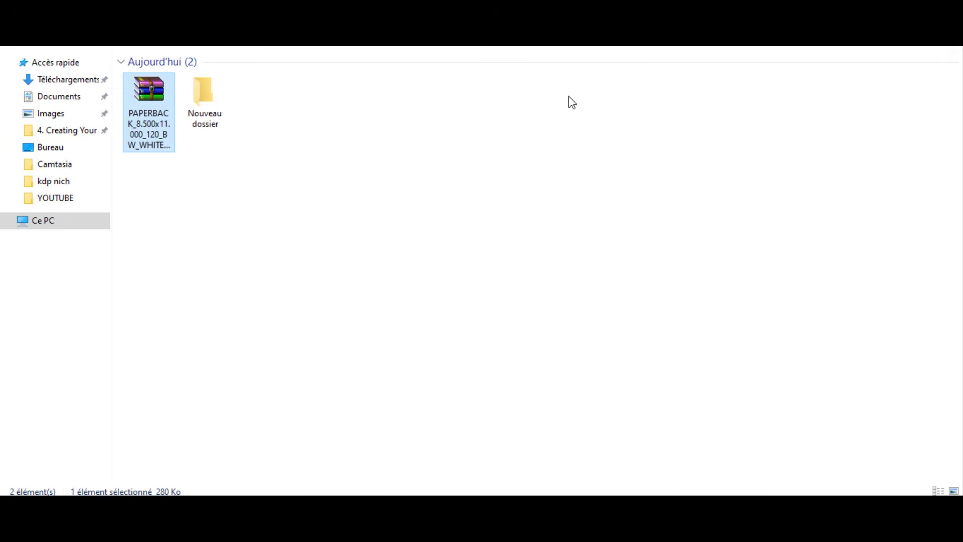
right_click(148, 101)
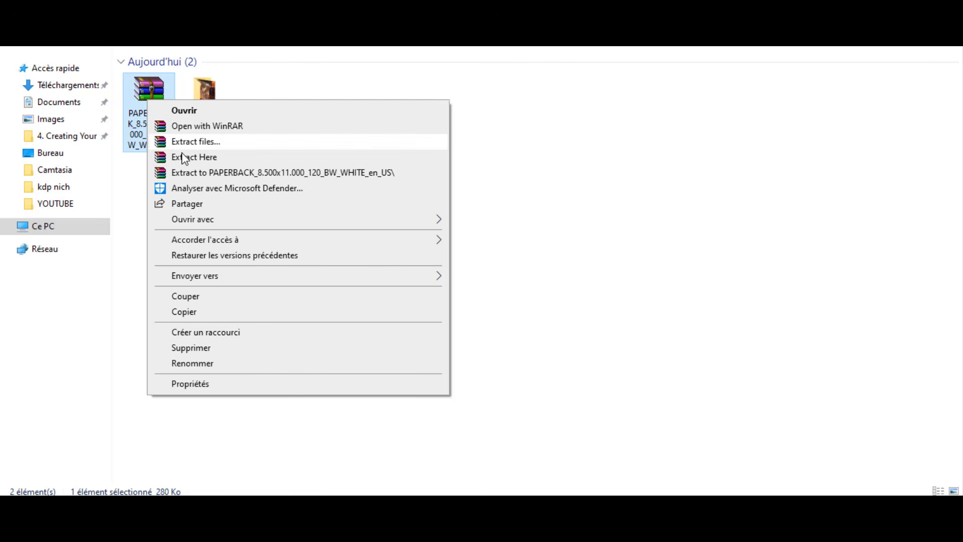
right_click(138, 176)
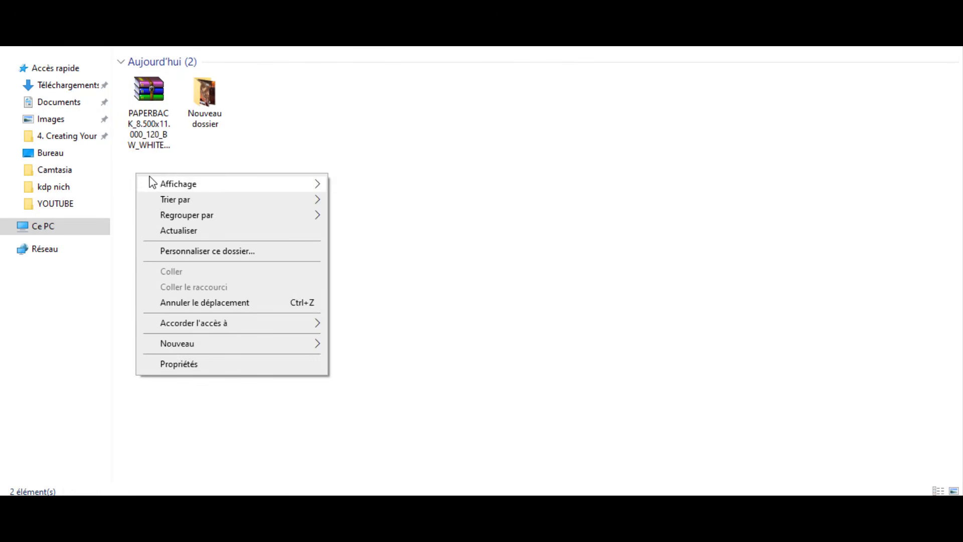
click(158, 230)
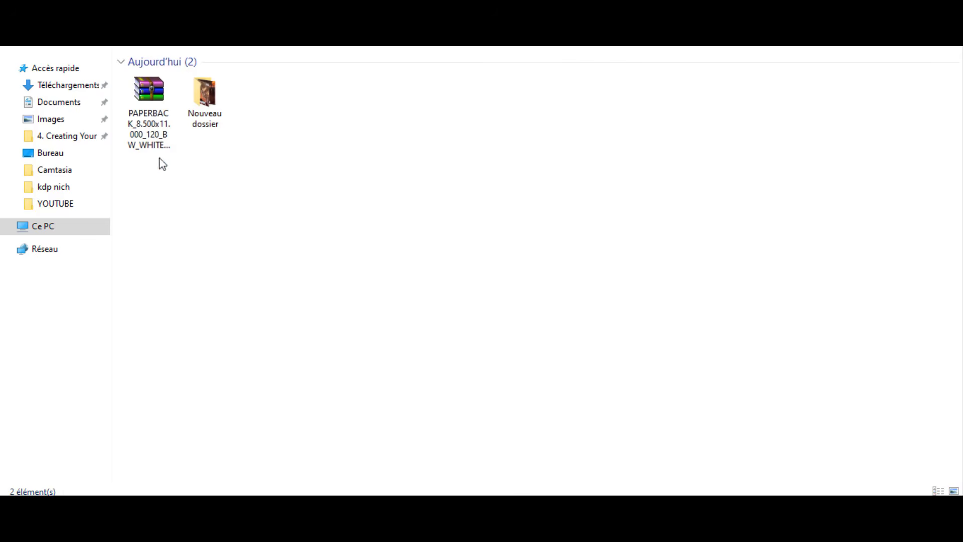
- Extract the PAPERBACK_8.500x11.000_120_BW_WHITE_en_US archive into its own folder and open that folder
click(153, 97)
right_click(156, 94)
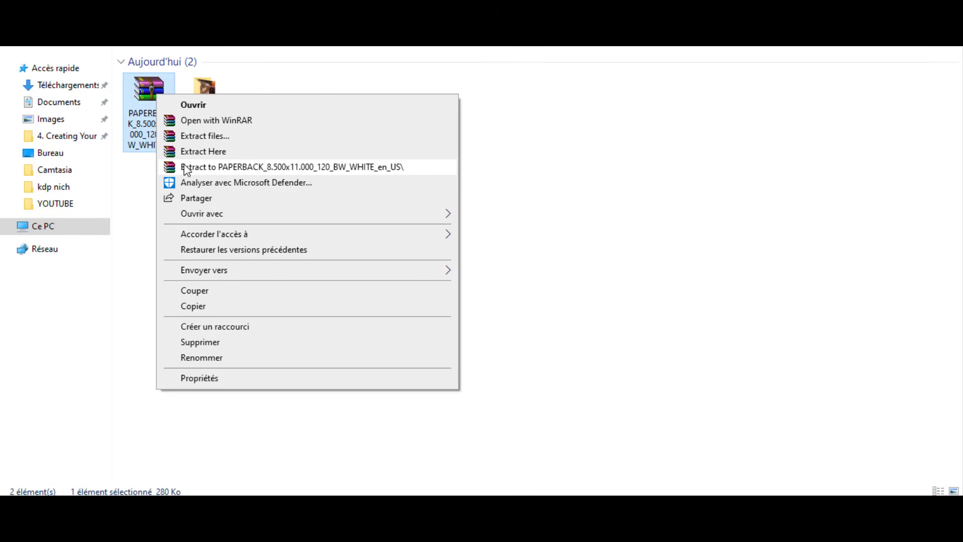
click(187, 170)
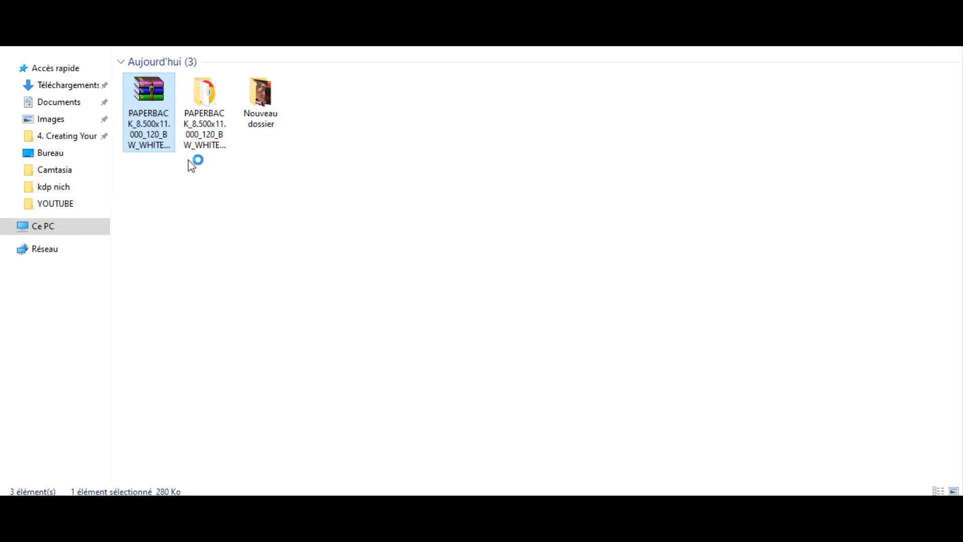
double_click(218, 97)
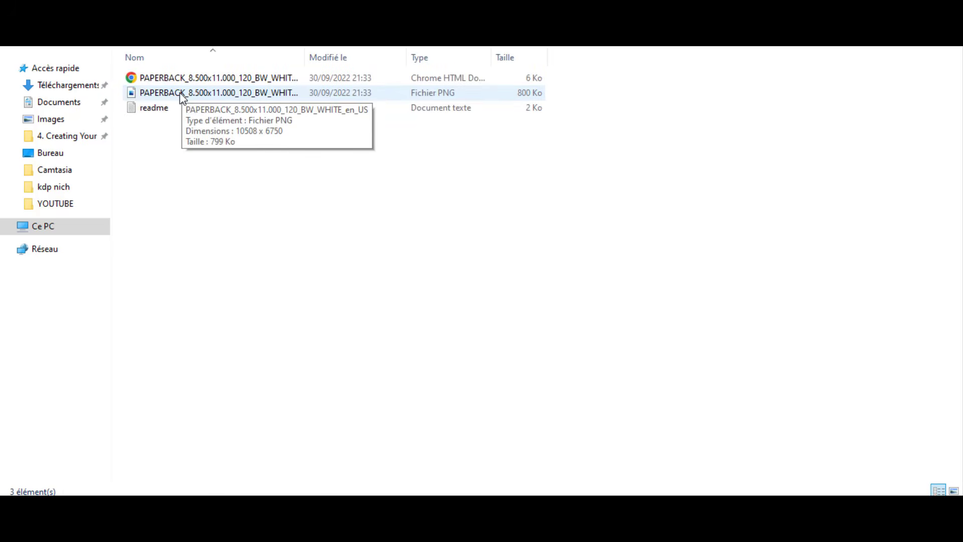
- Upload the template PNG to the Canva design, place it on the page and scale it to fill the whole canvas
drag(180, 93, 162, 240)
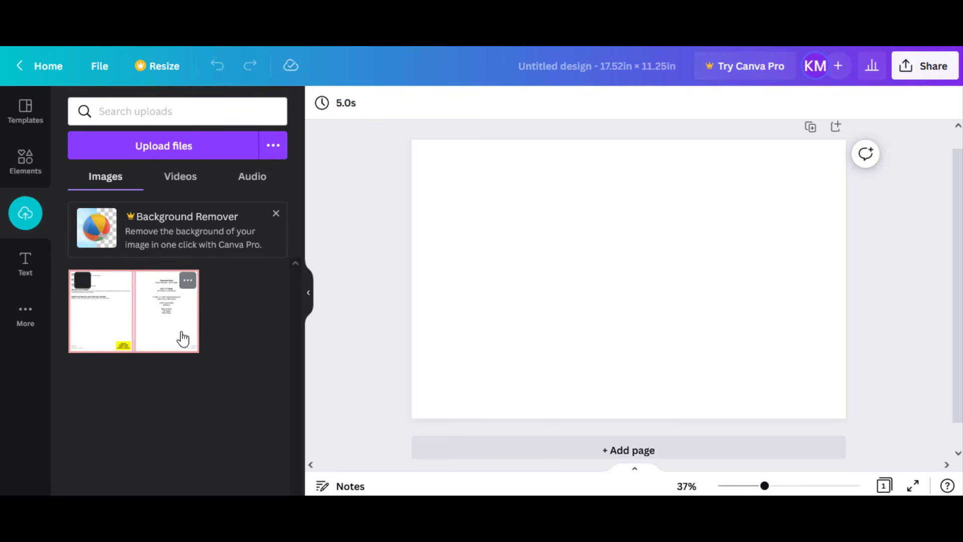
click(176, 320)
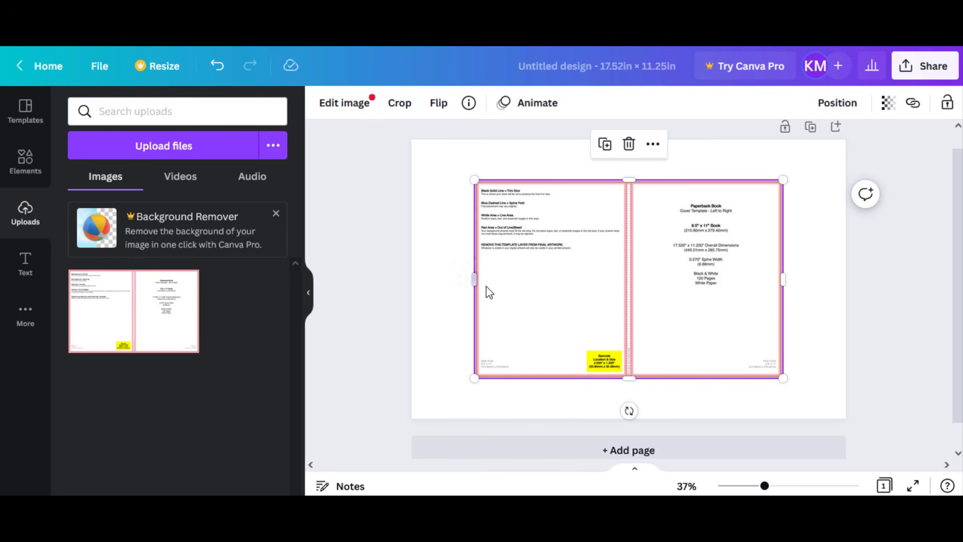
drag(494, 272, 458, 235)
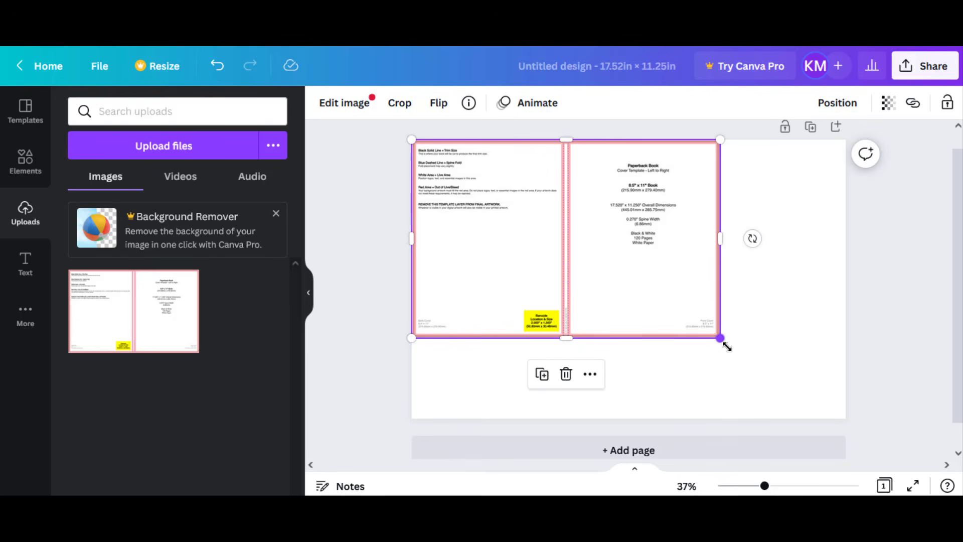
drag(727, 346, 833, 444)
click(365, 216)
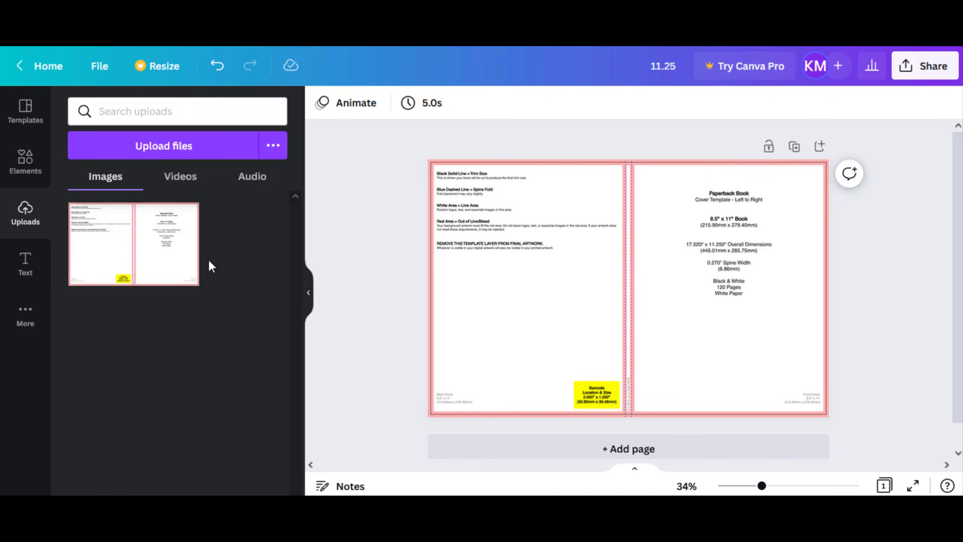
- Add a square shape over the back cover area of the template and fill it with black
click(35, 168)
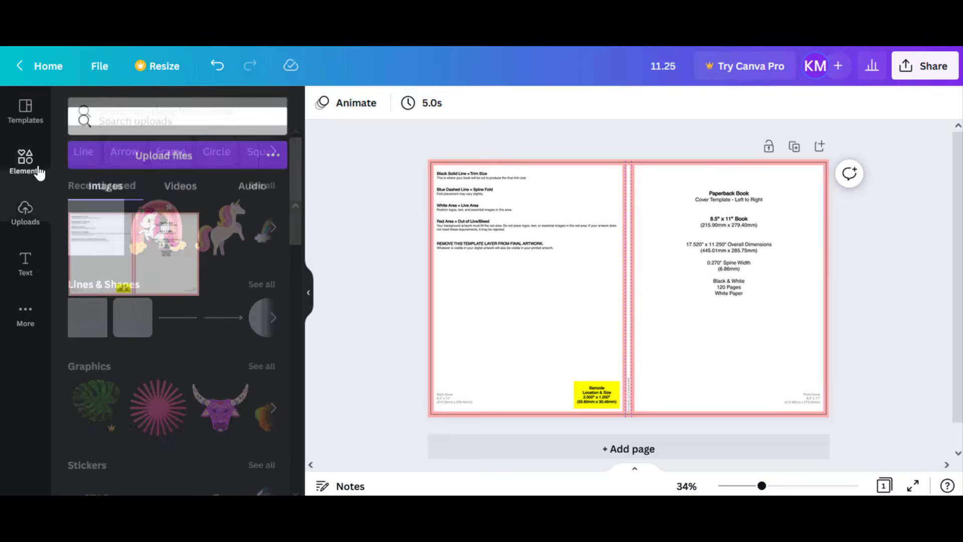
click(256, 284)
scroll(201, 286, down, 1)
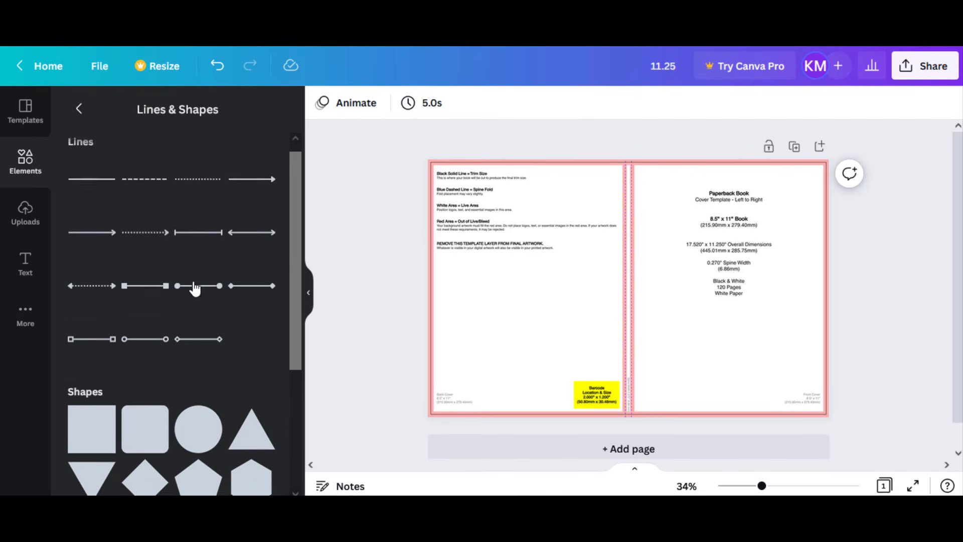
scroll(195, 286, down, 5)
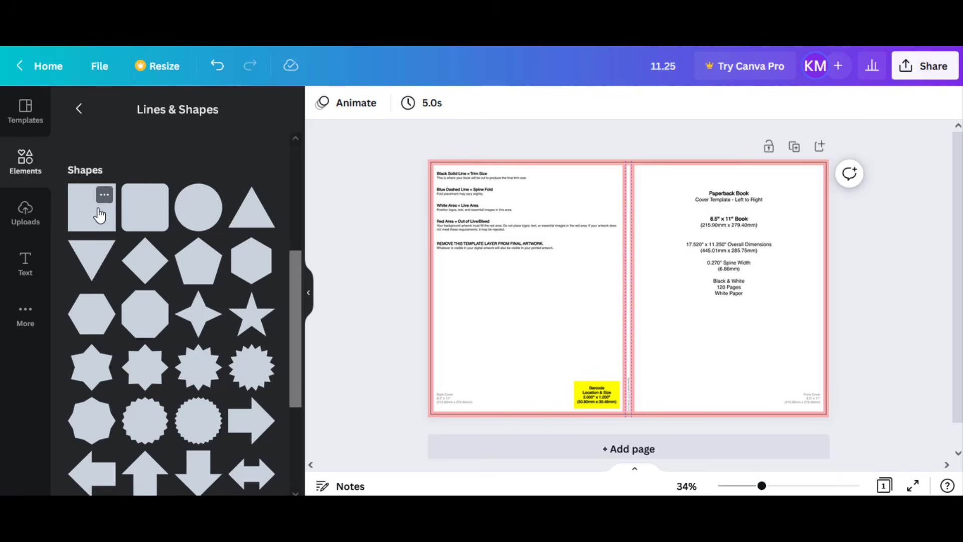
click(100, 215)
drag(594, 276, 506, 293)
click(397, 103)
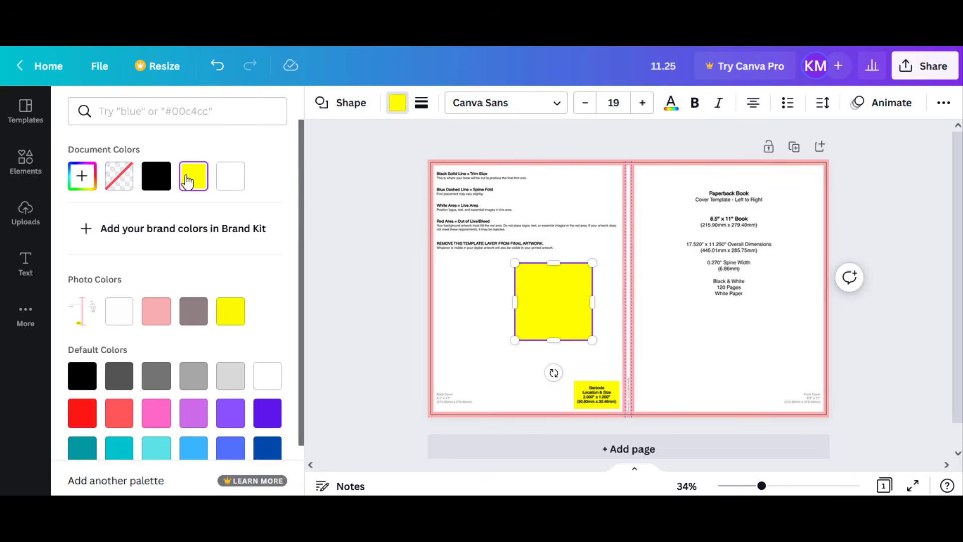
click(167, 176)
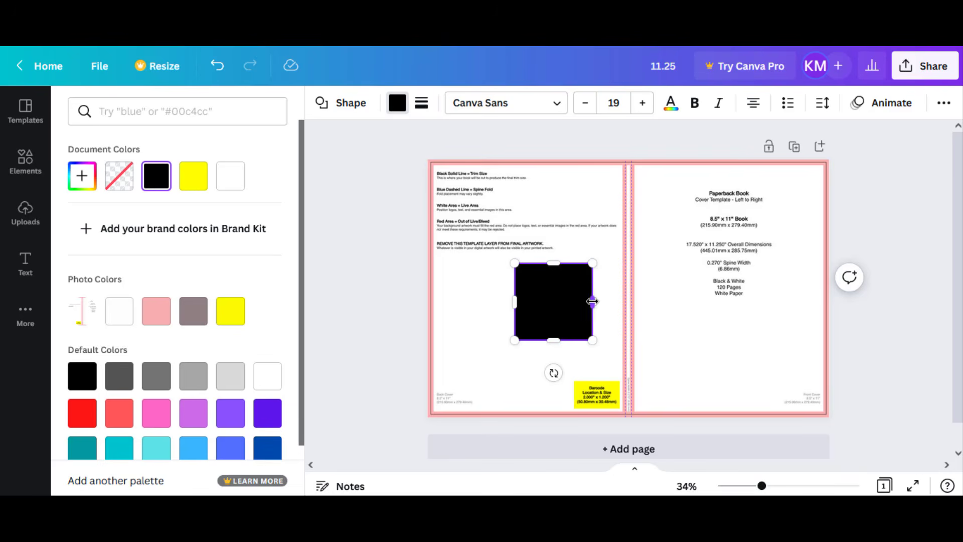
- Reshape the black square into a narrow full-height strip centred over the template's spine area
drag(592, 301, 628, 353)
drag(645, 320, 648, 320)
drag(627, 284, 627, 159)
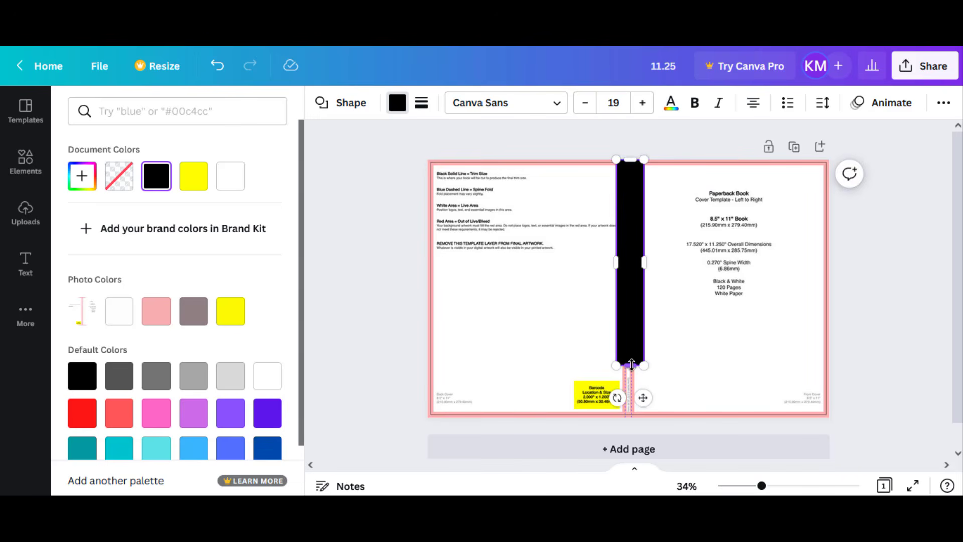
drag(630, 366, 632, 415)
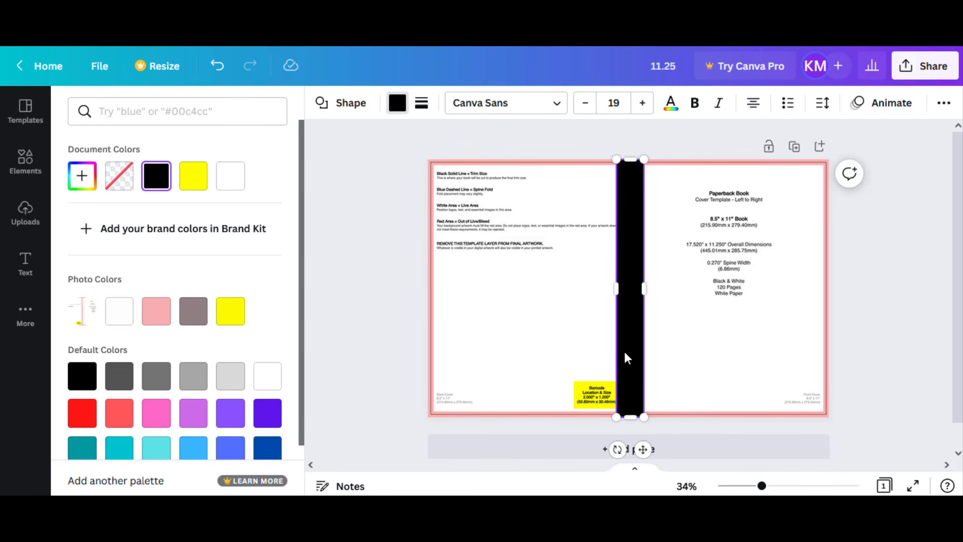
drag(627, 357, 624, 352)
click(866, 293)
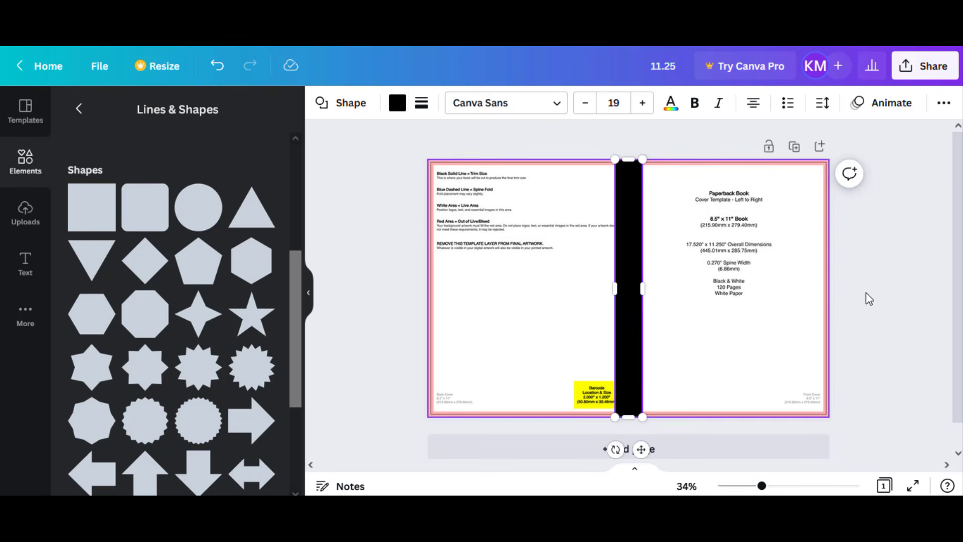
click(890, 295)
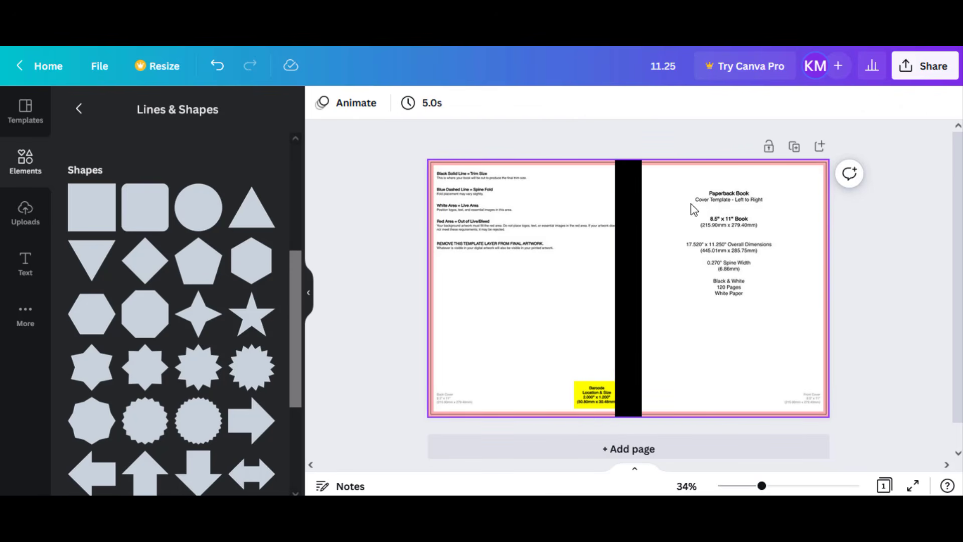
- Search the elements for "background pink" and insert the pink-red watercolour cloud image
click(78, 110)
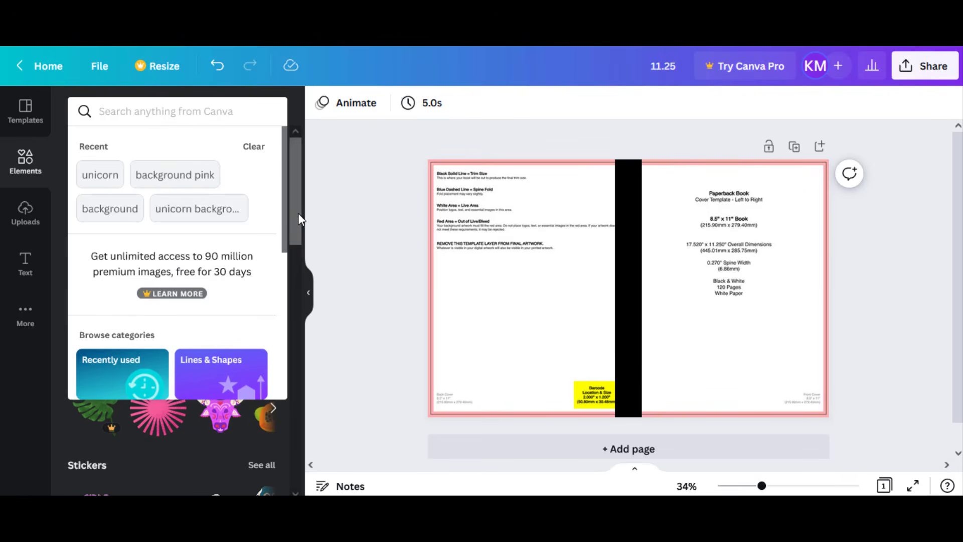
click(170, 183)
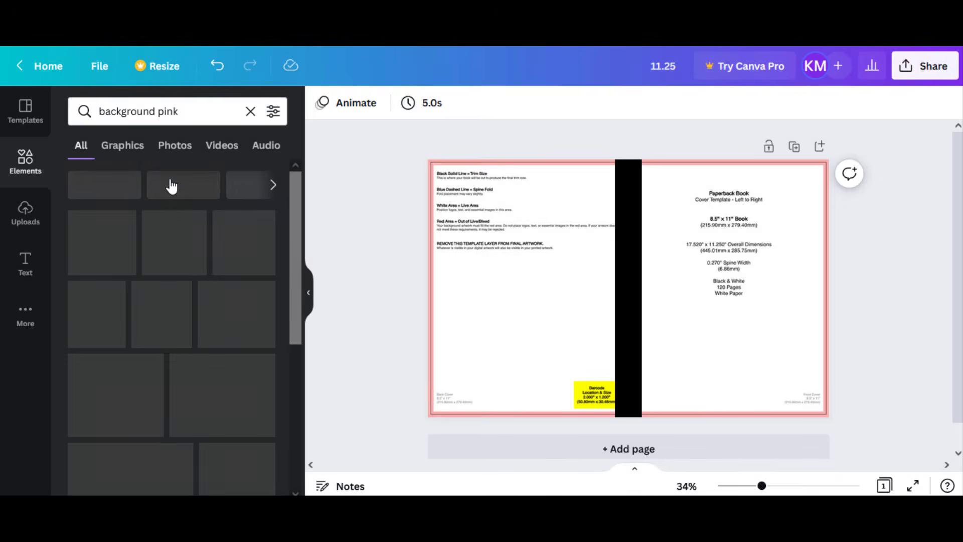
scroll(157, 256, down, 5)
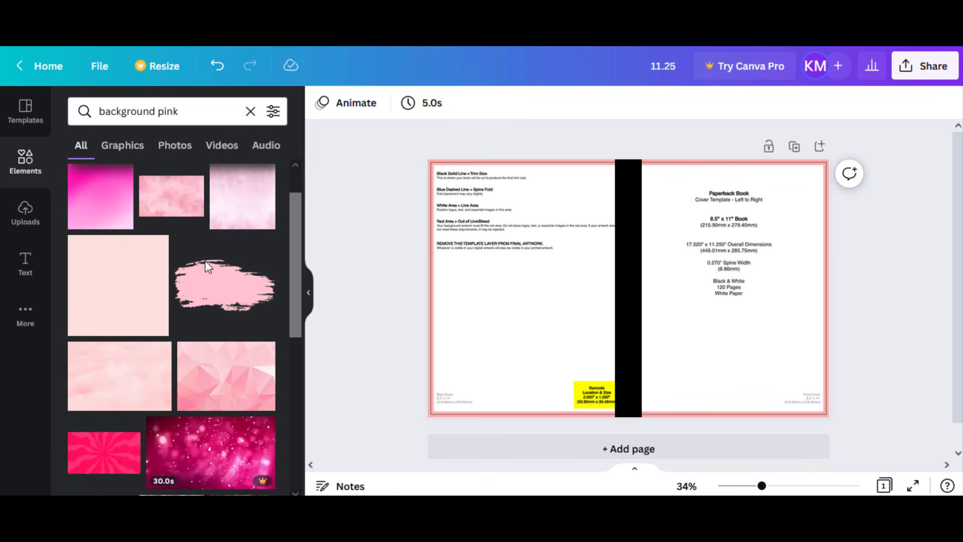
scroll(206, 269, down, 4)
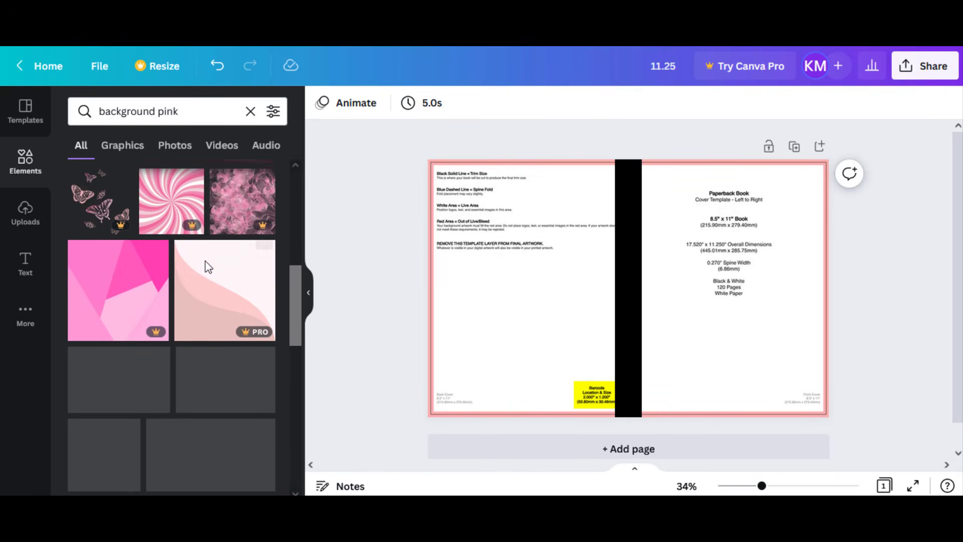
scroll(207, 268, down, 2)
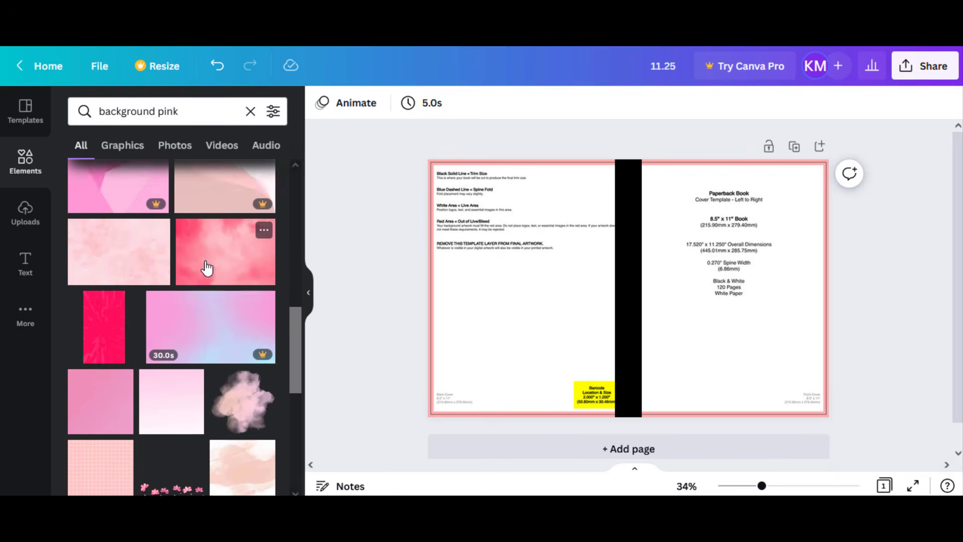
scroll(206, 266, down, 2)
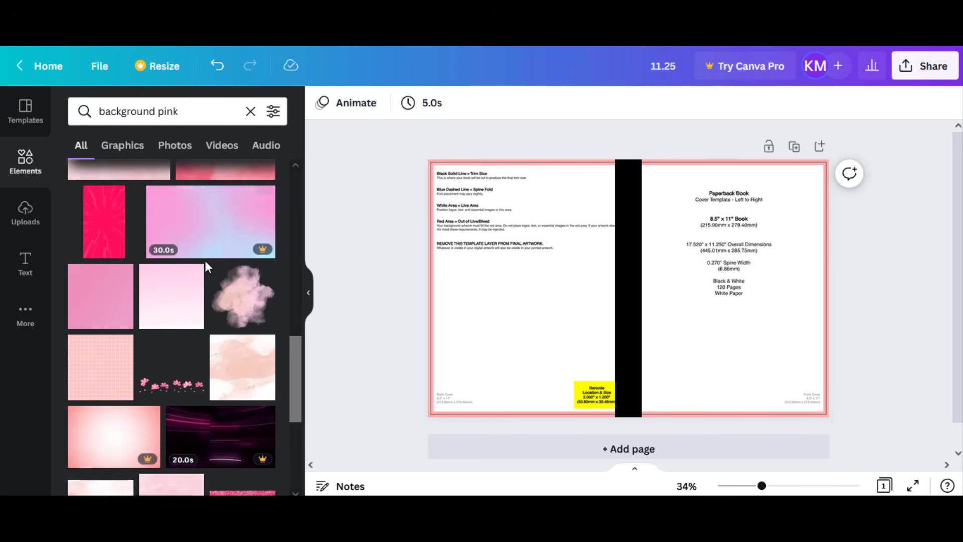
scroll(208, 261, up, 3)
click(210, 250)
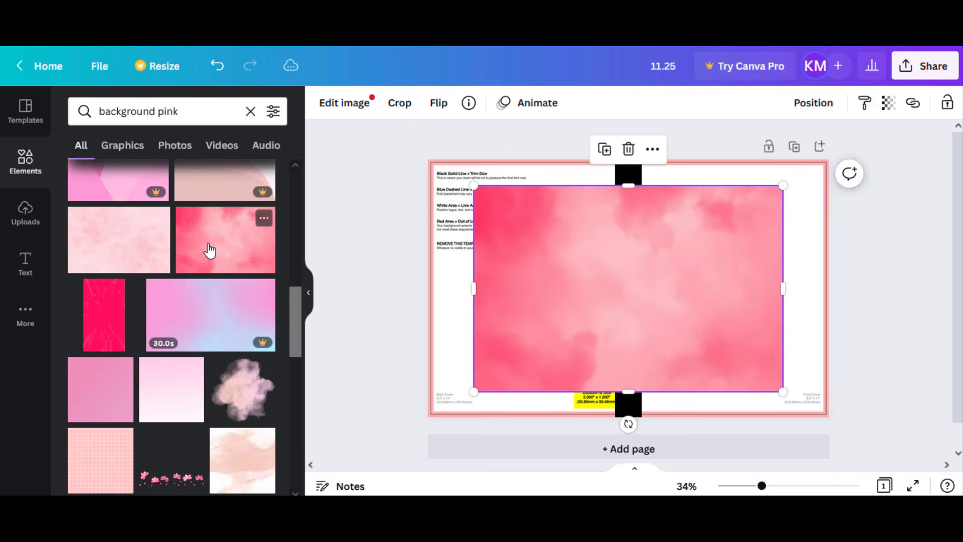
- Enlarge the pink watercolour image to cover the whole page and send it backward behind the black spine strip
drag(526, 261, 569, 234)
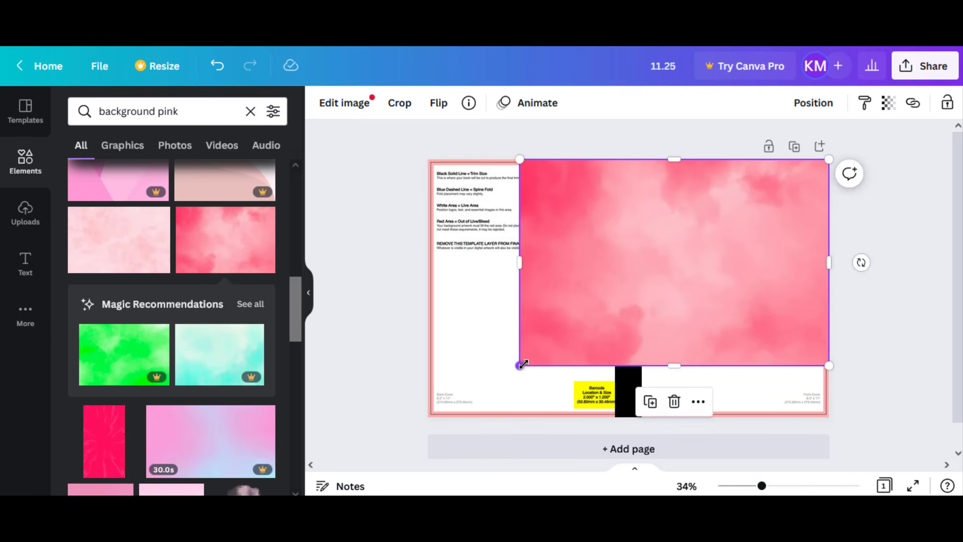
drag(519, 365, 424, 412)
right_click(555, 254)
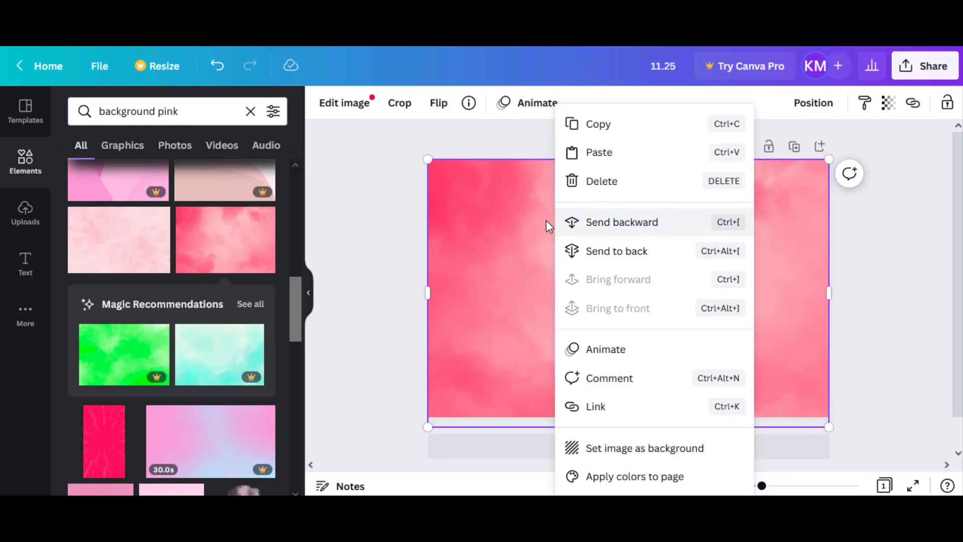
click(633, 227)
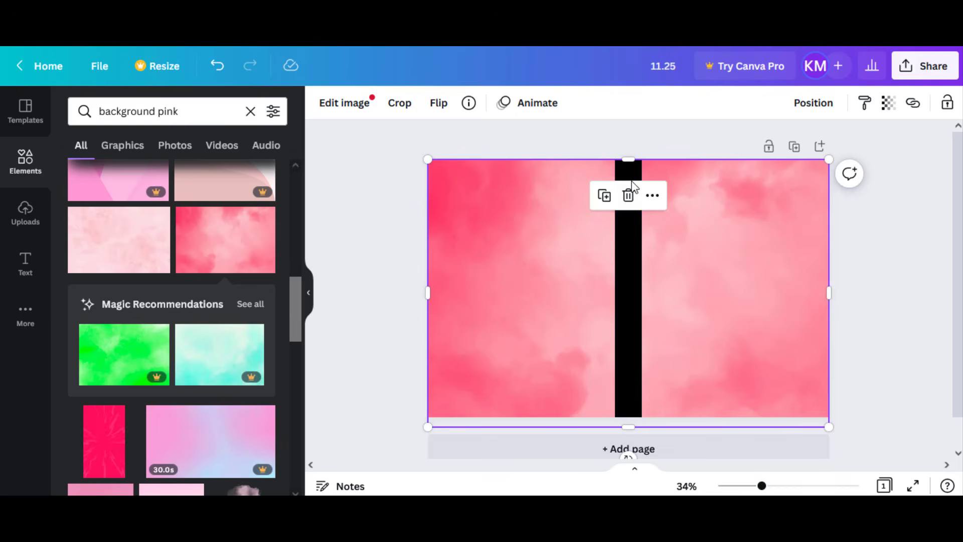
click(402, 213)
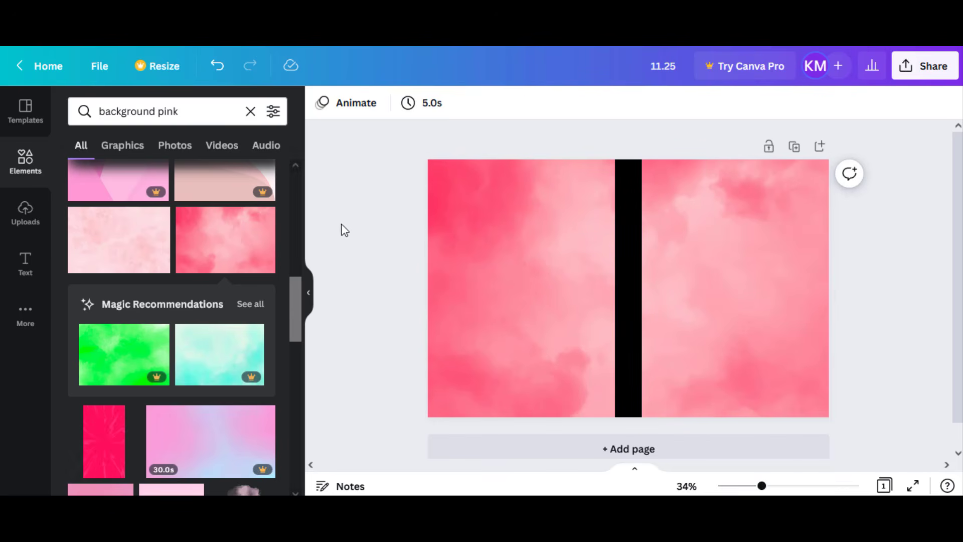
- Search the elements for "unicorn" in place of the background search
click(251, 111)
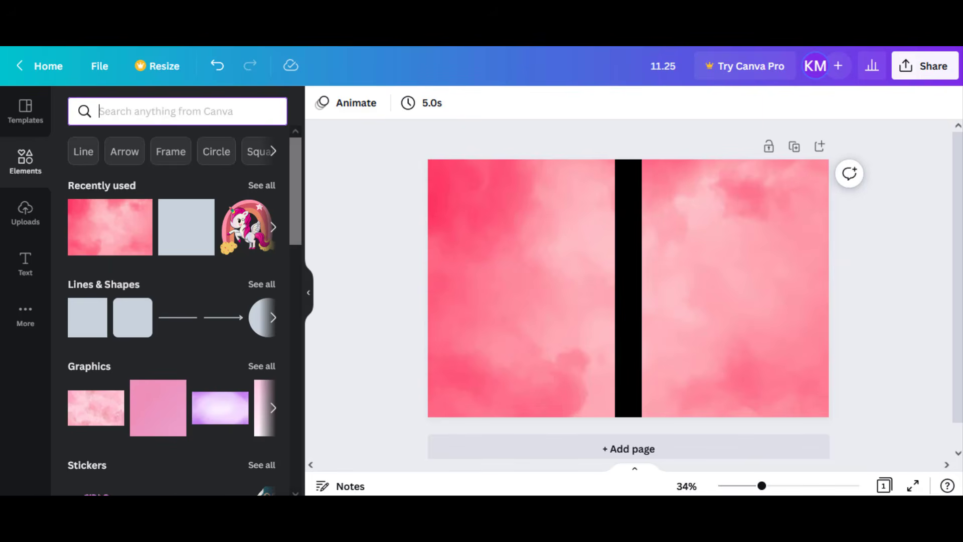
key(ctrl+super+o)
click(202, 117)
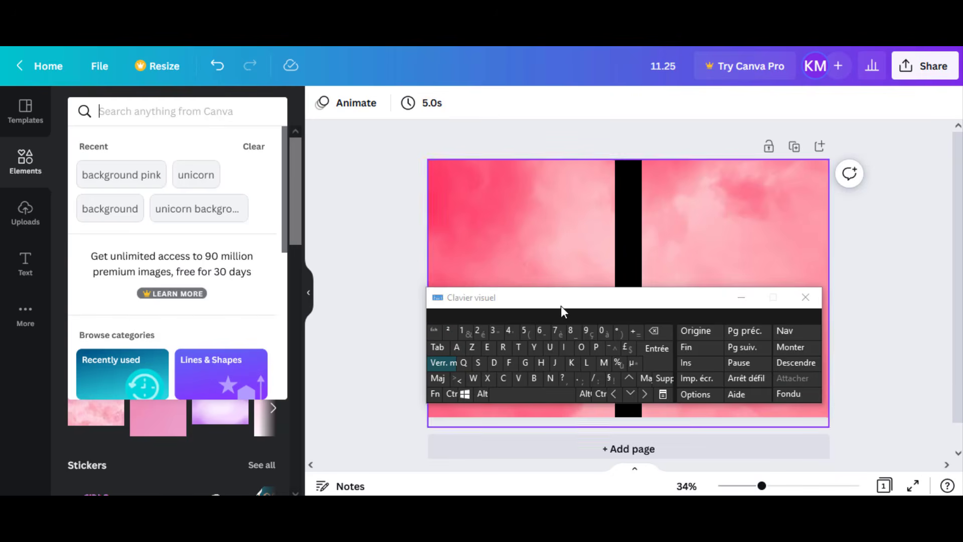
click(550, 346)
click(550, 377)
click(563, 347)
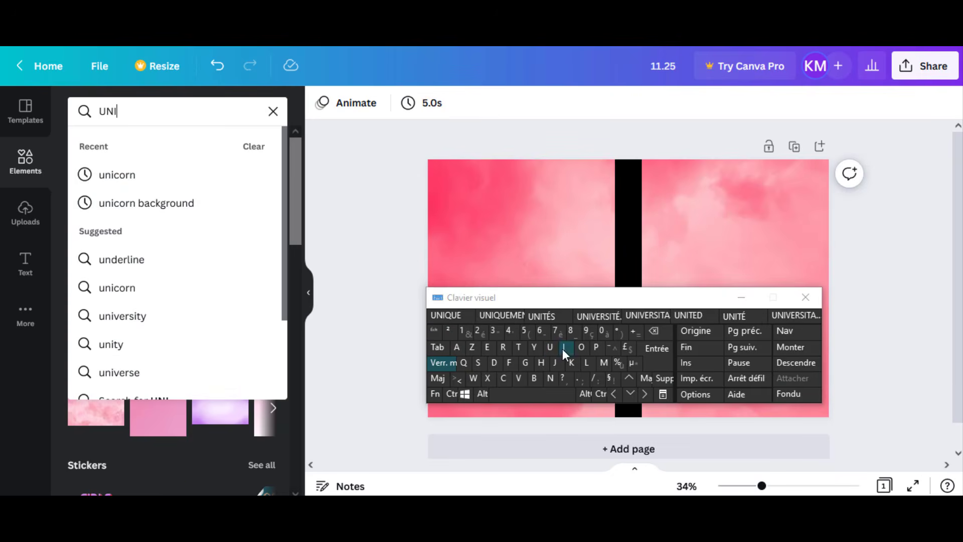
click(146, 174)
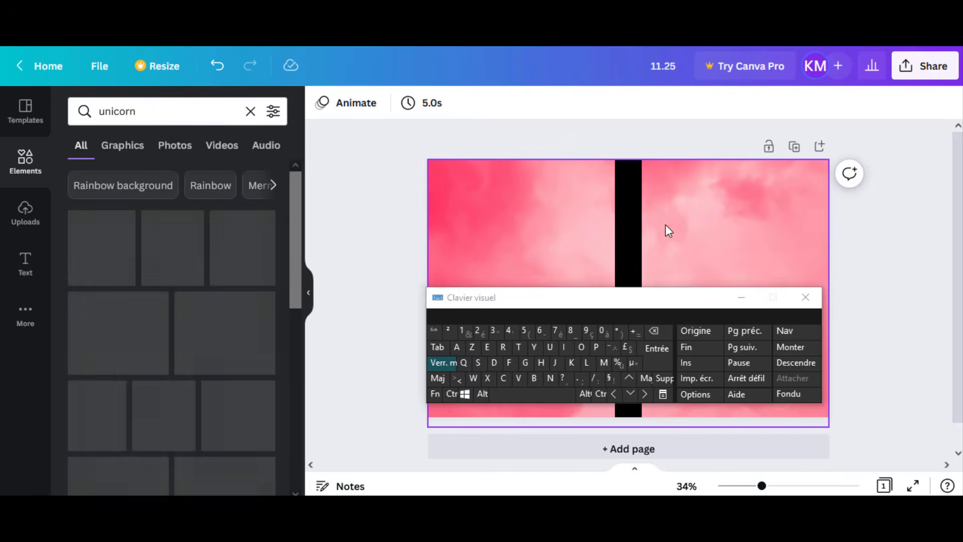
click(741, 297)
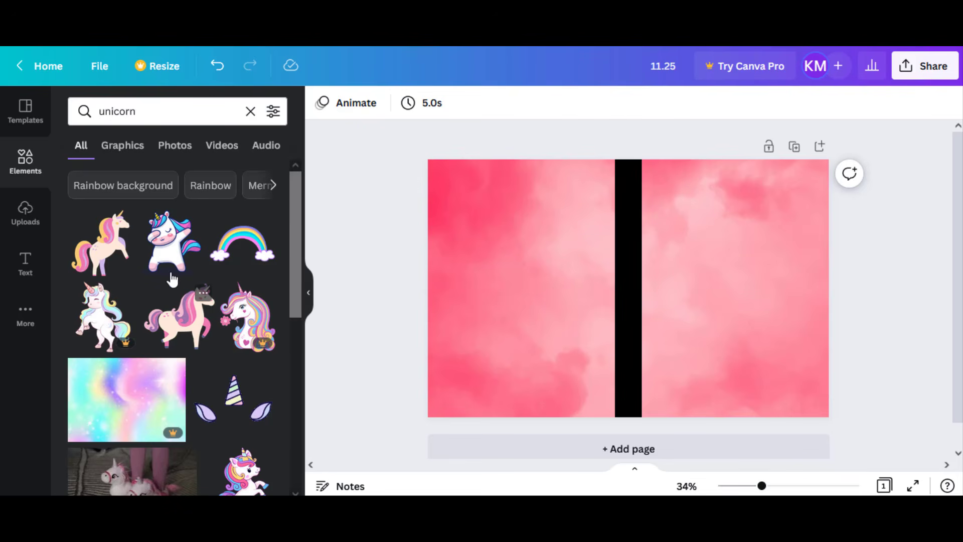
- Insert the winged unicorn graphic with the pink rainbow, star and yellow clouds from the search results
scroll(135, 253, down, 5)
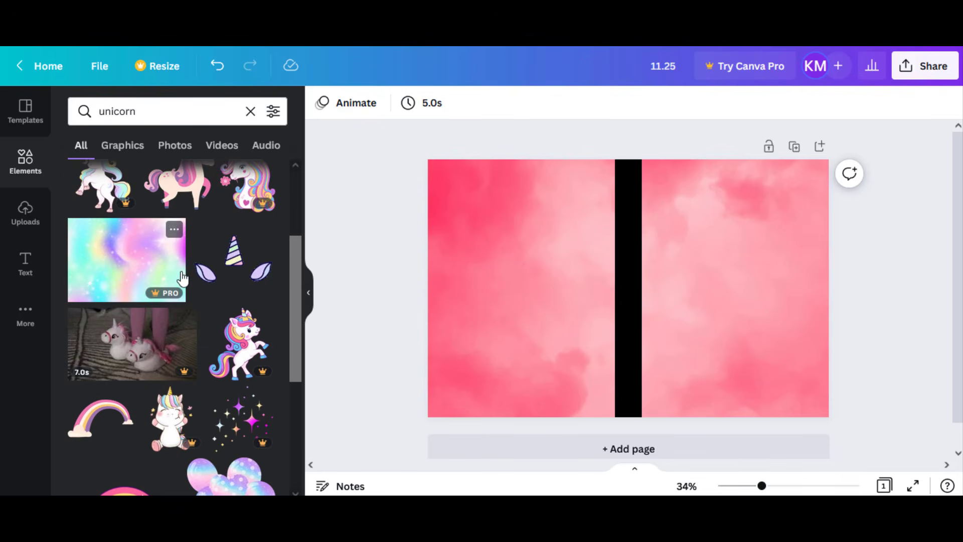
scroll(182, 278, down, 6)
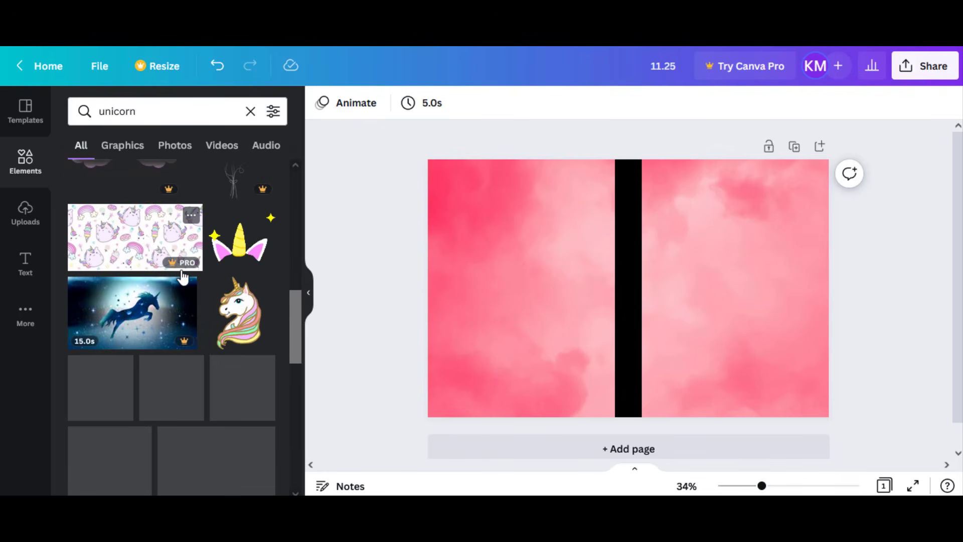
scroll(183, 277, down, 3)
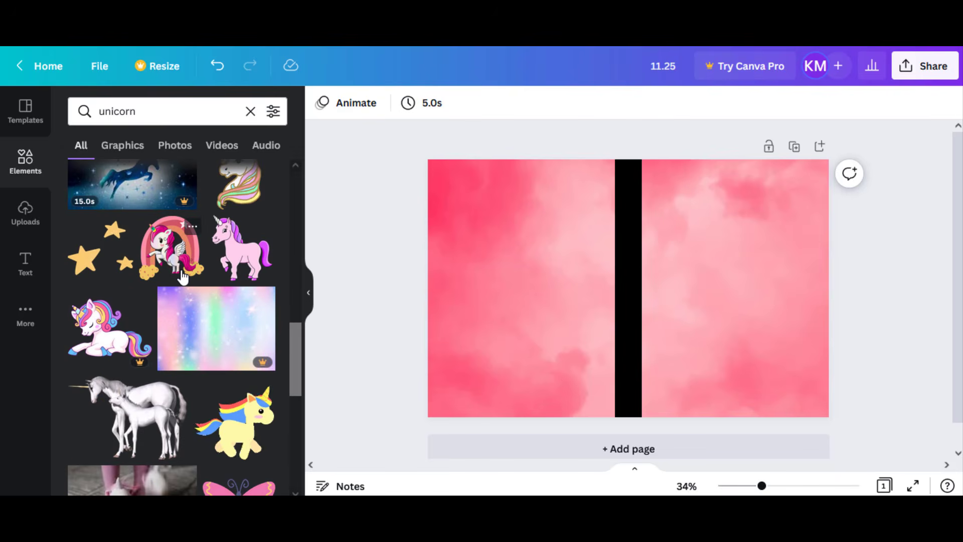
click(183, 268)
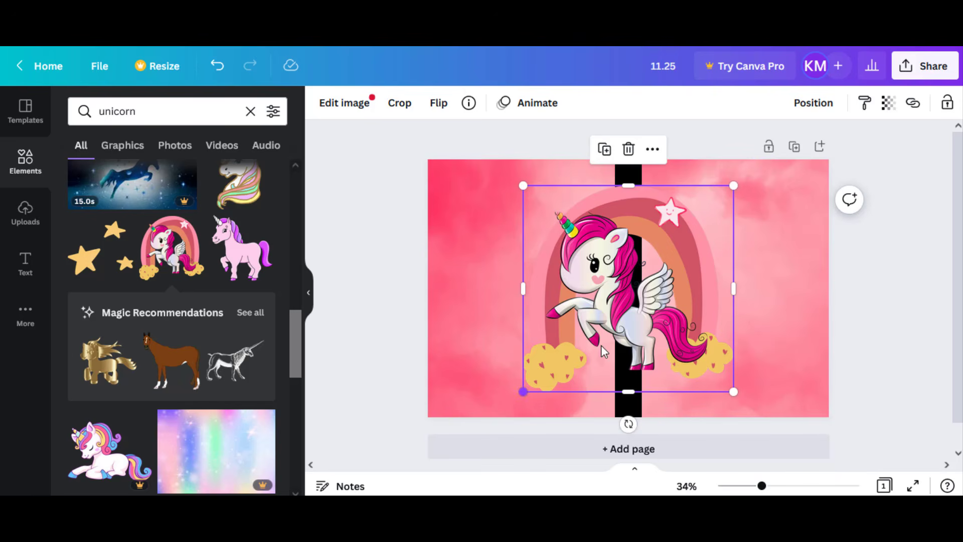
- Shrink the unicorn graphic to fit the front cover and position it in the cover's lower part, clear of the spine
drag(523, 391, 613, 315)
drag(633, 281, 713, 336)
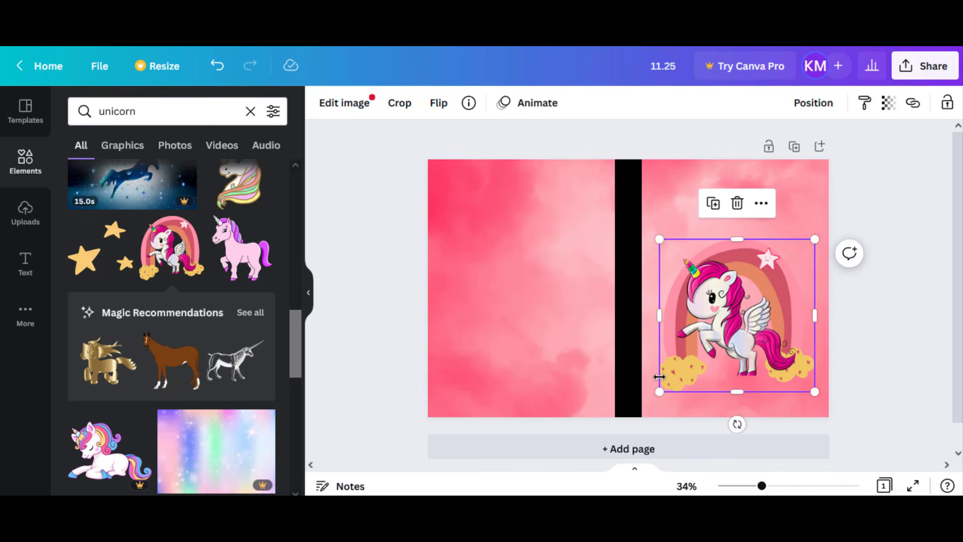
drag(658, 394, 654, 396)
click(921, 255)
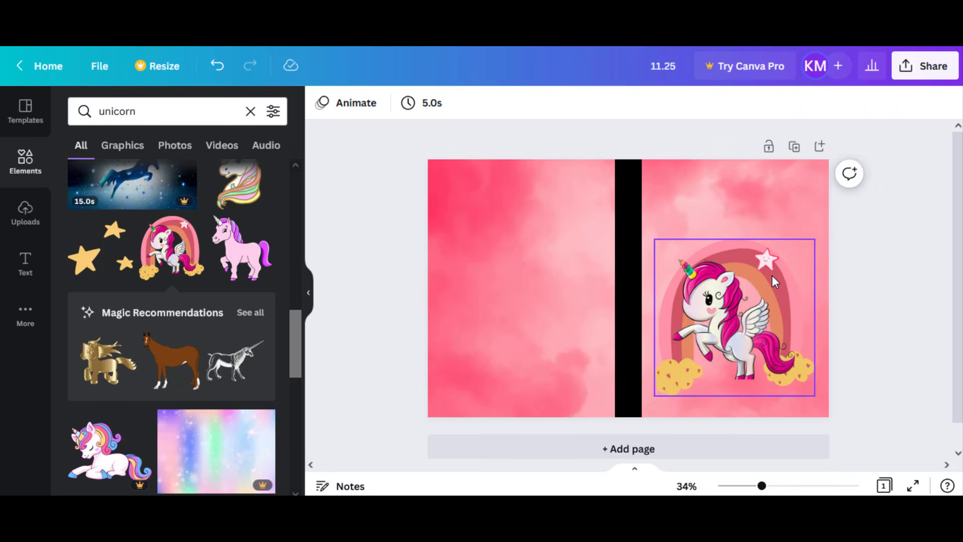
click(769, 284)
drag(768, 285, 767, 289)
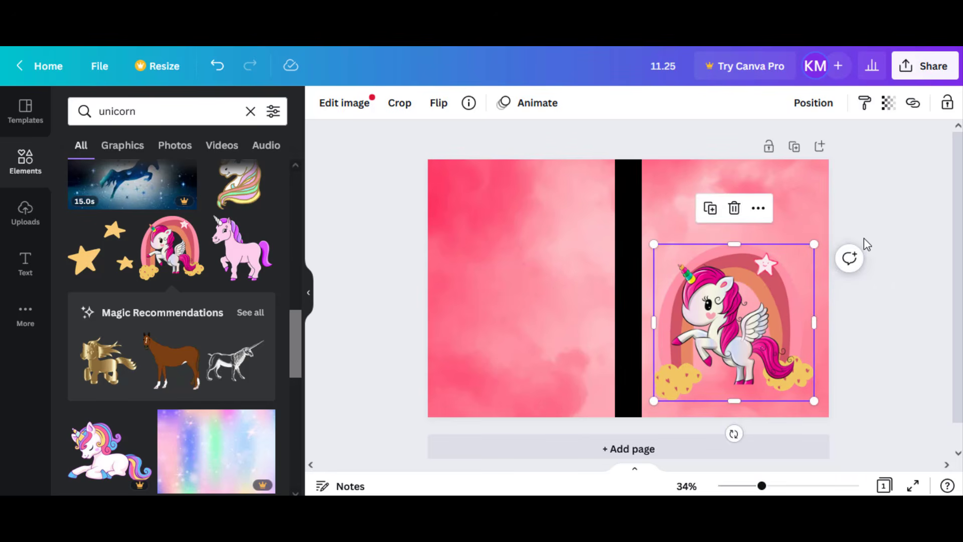
click(898, 214)
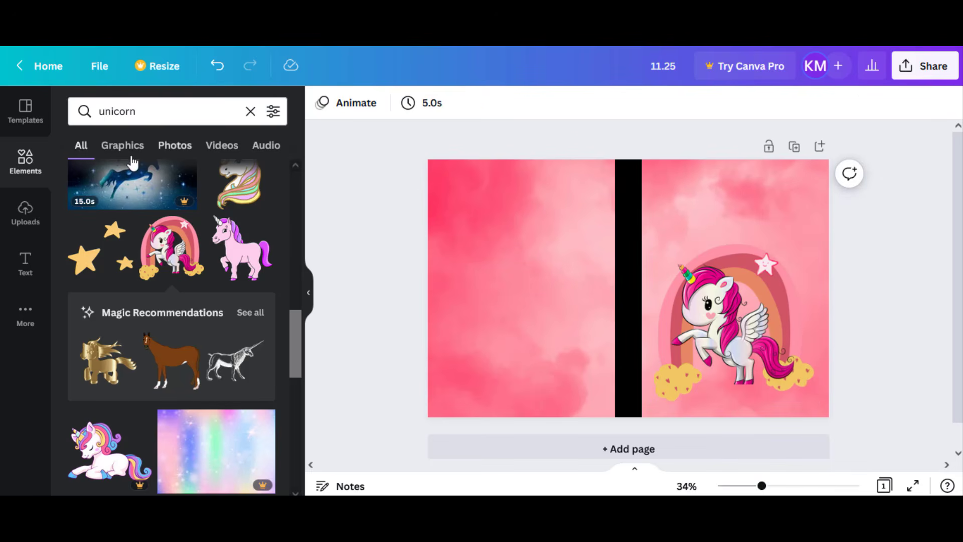
- Insert a rounded square from the basic shapes in the Lines & Shapes collection
click(18, 157)
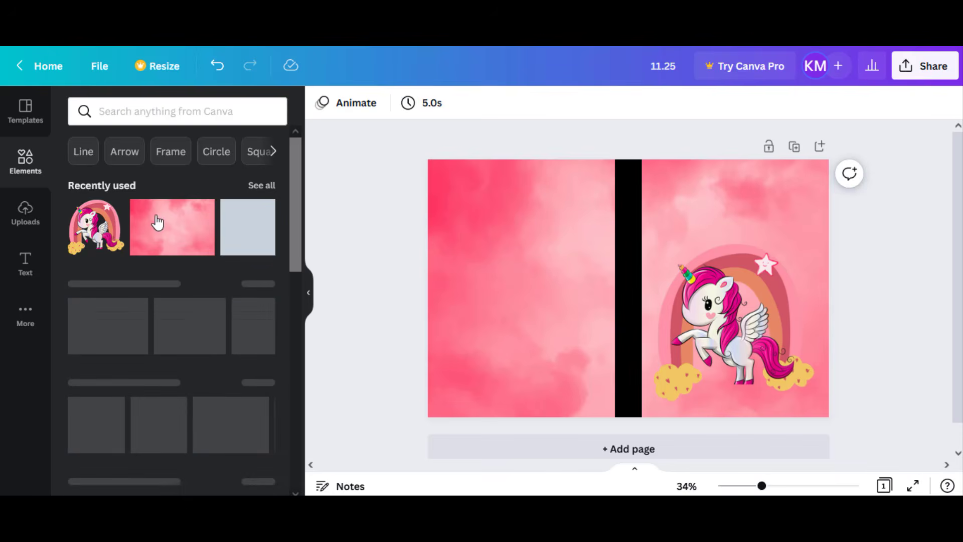
scroll(157, 222, down, 2)
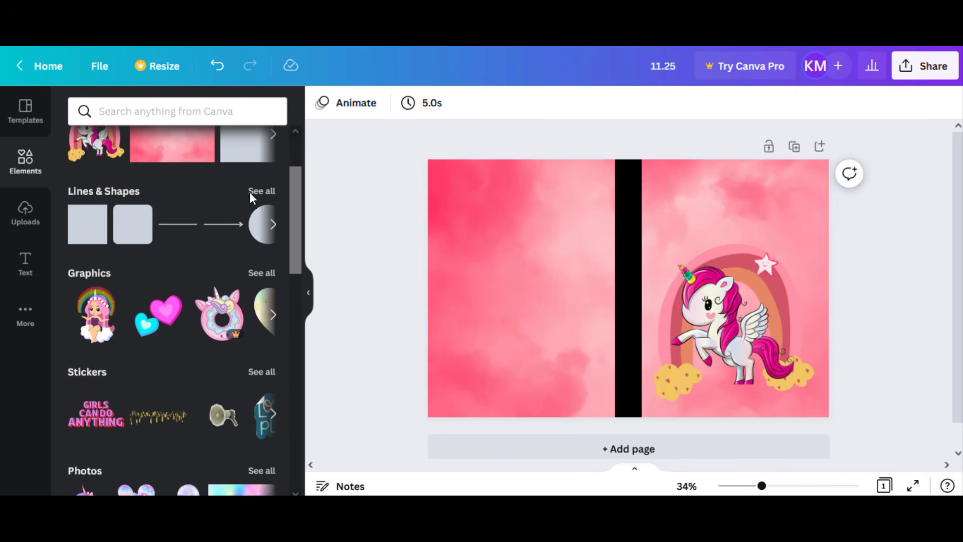
click(251, 194)
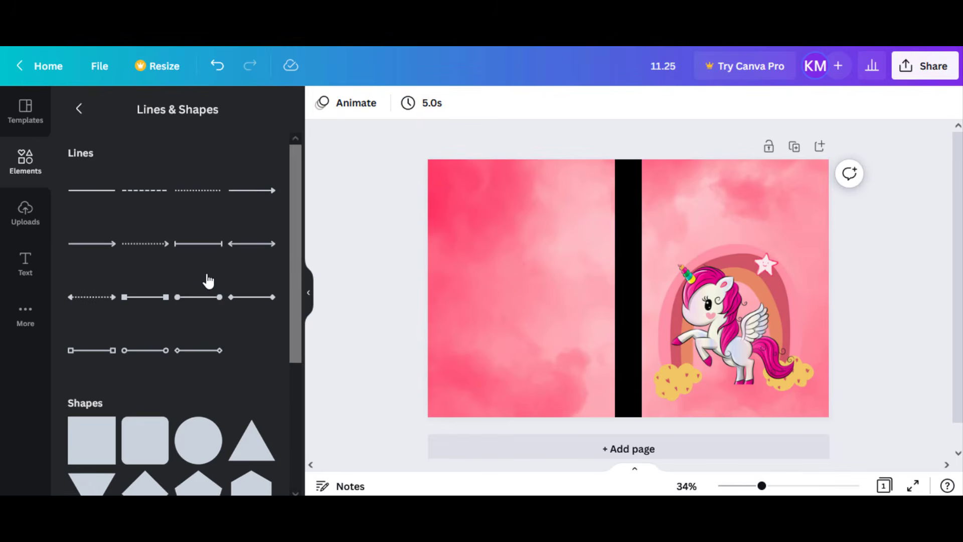
scroll(207, 277, down, 5)
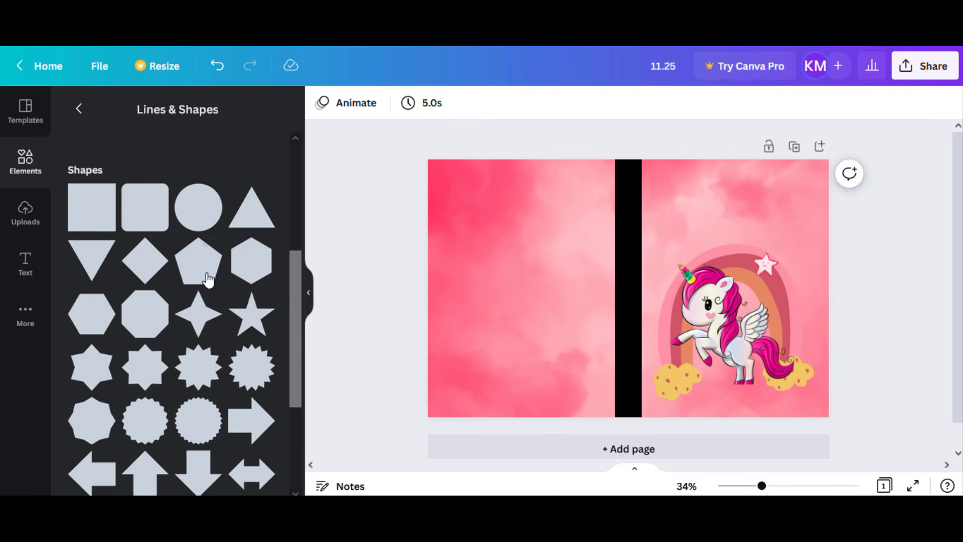
scroll(208, 279, down, 7)
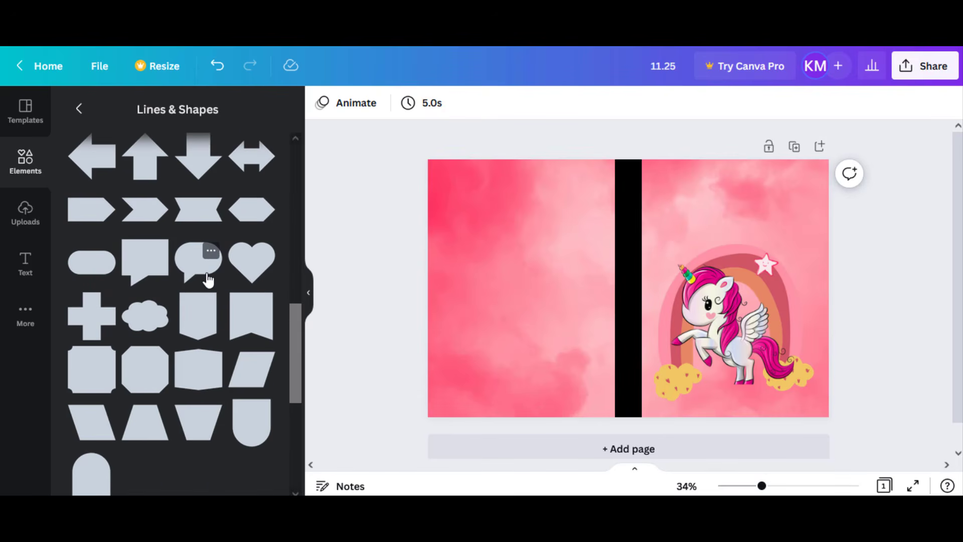
scroll(209, 279, down, 5)
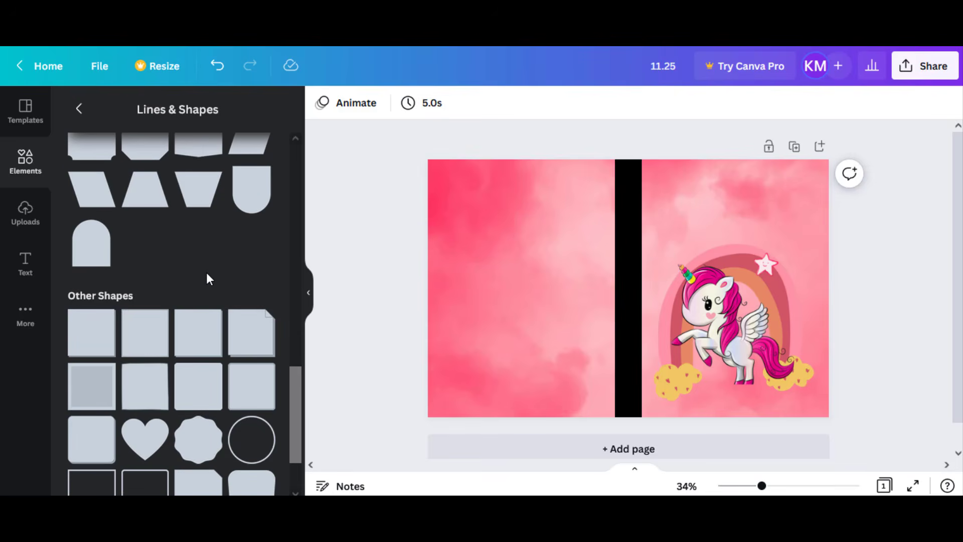
scroll(206, 274, down, 1)
scroll(207, 274, up, 9)
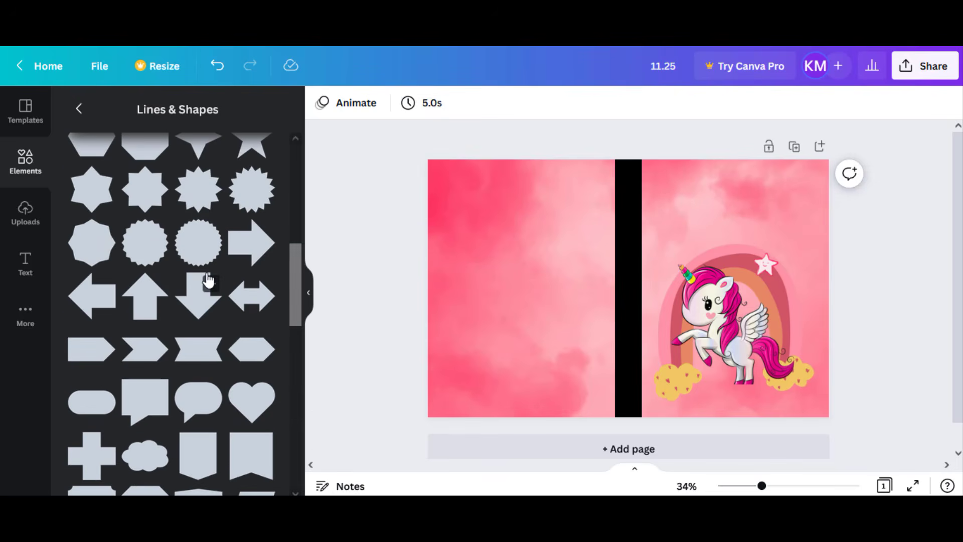
scroll(208, 280, up, 5)
click(150, 264)
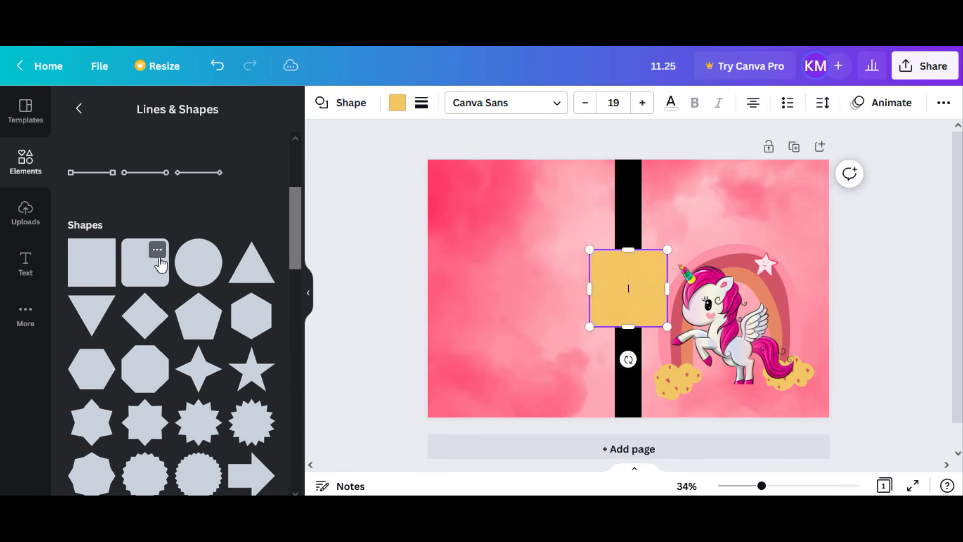
- Move the rounded square above the unicorn on the front cover and reshape it into a wide title box
drag(616, 249, 764, 188)
double_click(643, 293)
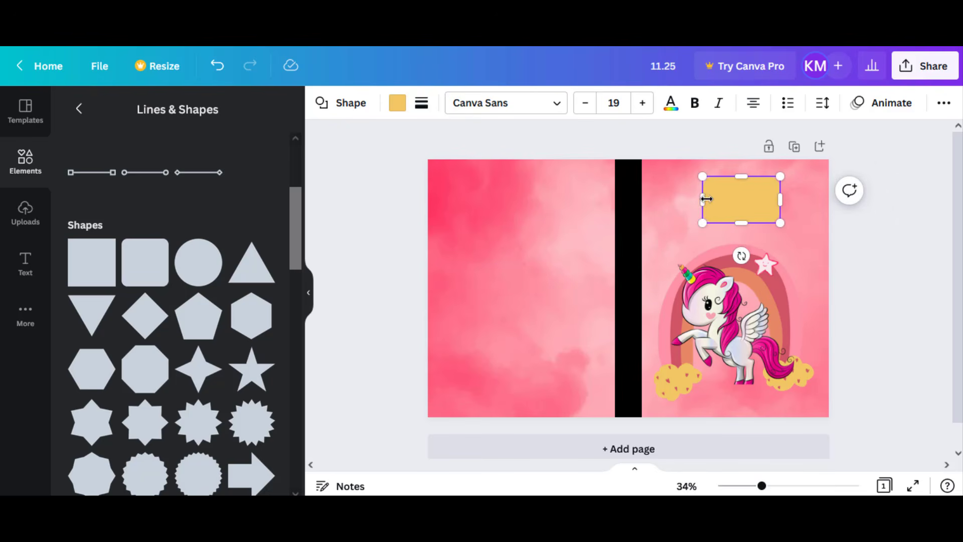
drag(700, 200, 678, 198)
drag(783, 200, 785, 200)
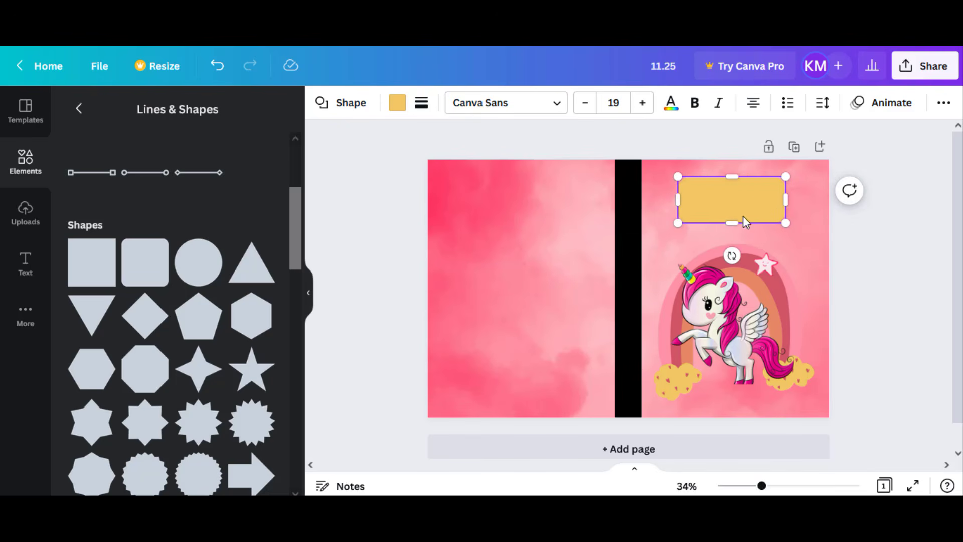
drag(735, 225, 735, 228)
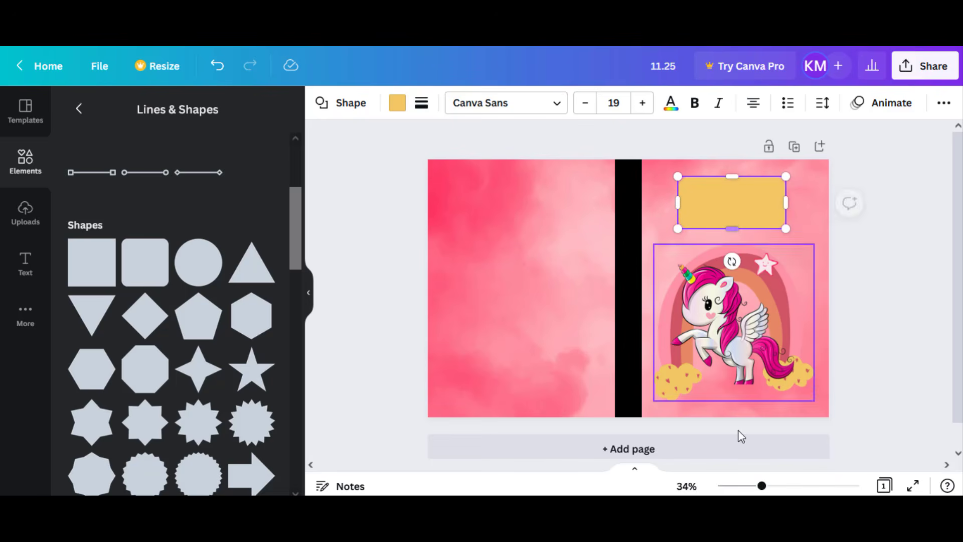
- Fill the rounded rectangle above the unicorn with white
drag(762, 487, 771, 487)
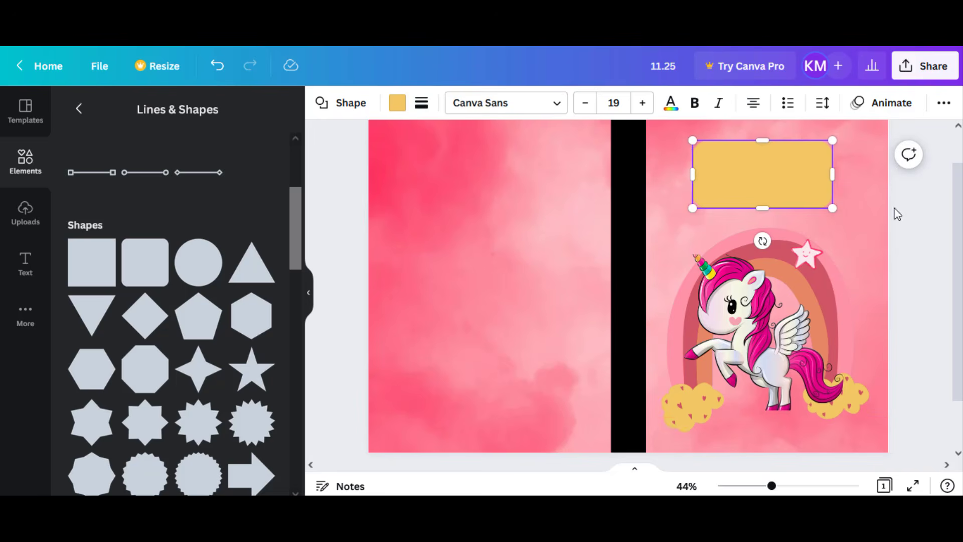
scroll(919, 250, up, 2)
click(913, 262)
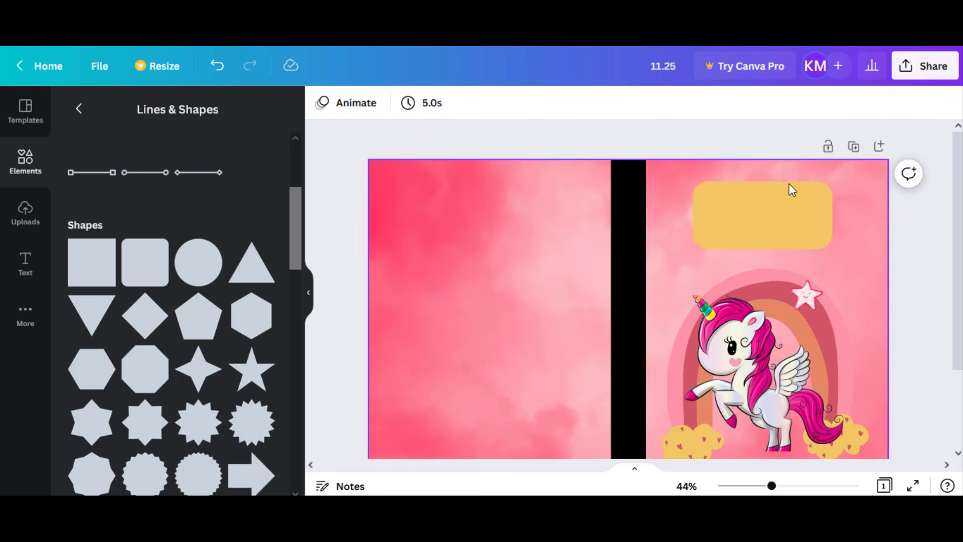
click(725, 201)
scroll(160, 284, down, 10)
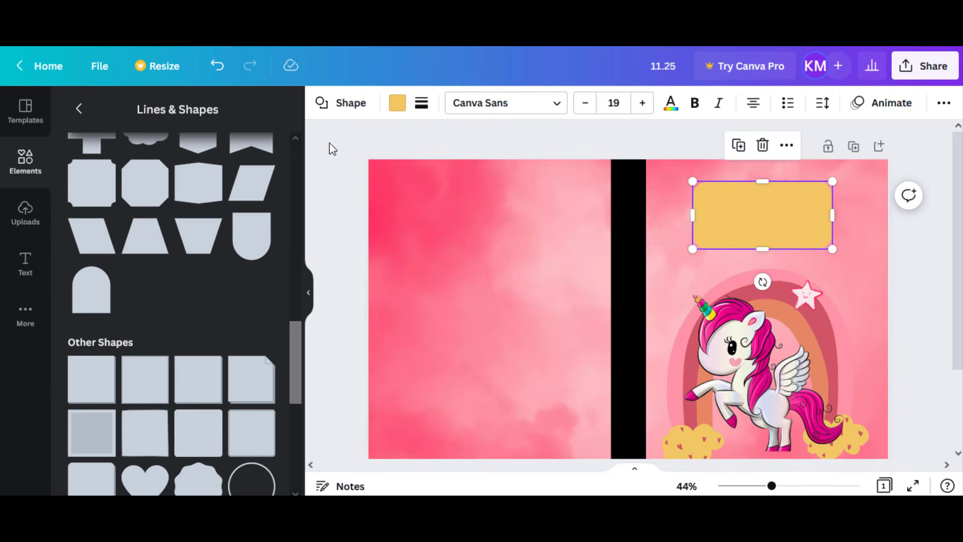
scroll(161, 251, down, 3)
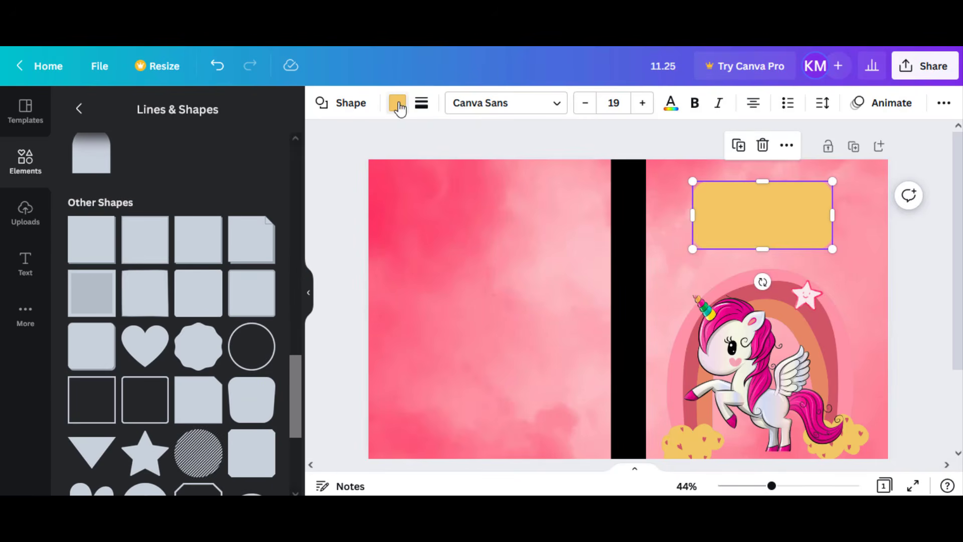
click(398, 104)
click(240, 169)
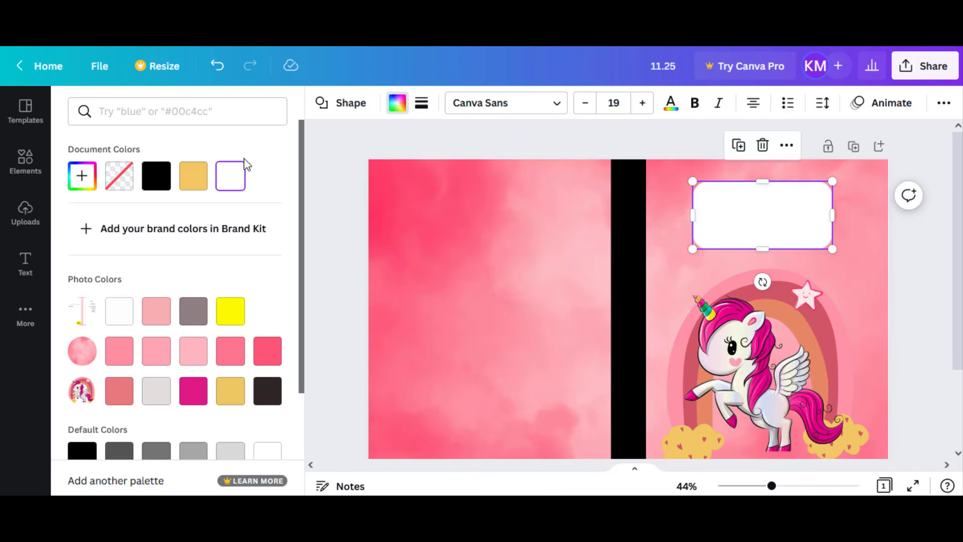
scroll(139, 317, down, 2)
key(Escape)
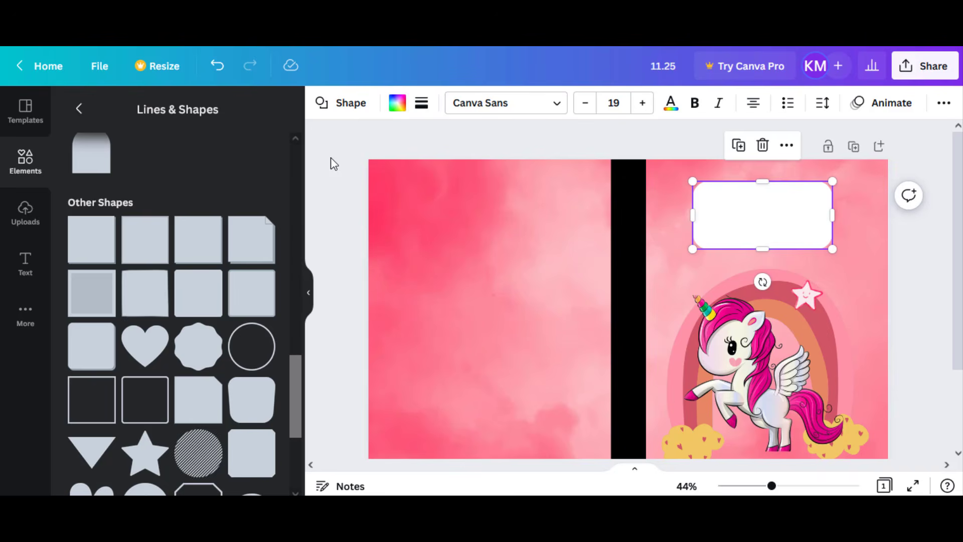
- Insert a rounded square outline from the other shapes in the Lines & Shapes collection
scroll(239, 313, down, 5)
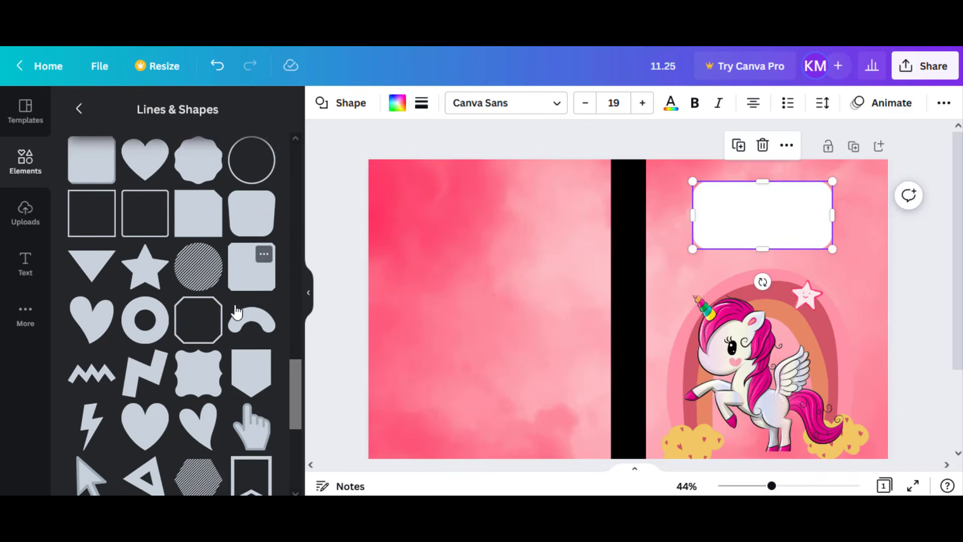
scroll(236, 312, up, 5)
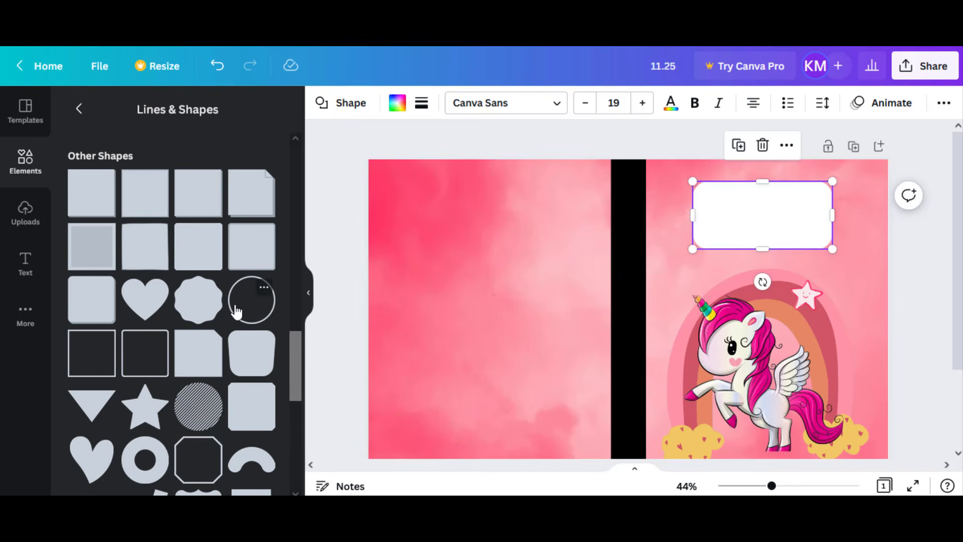
scroll(236, 312, up, 8)
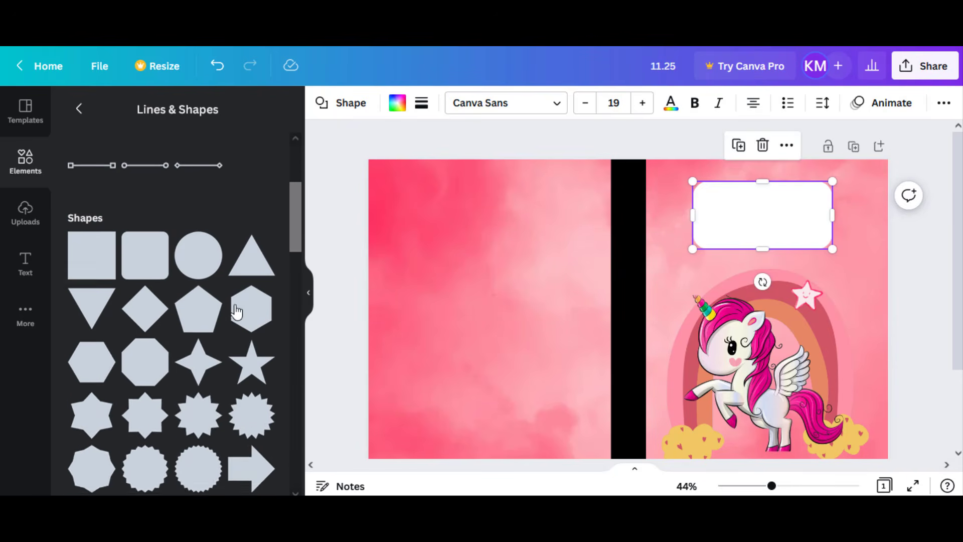
scroll(236, 312, down, 10)
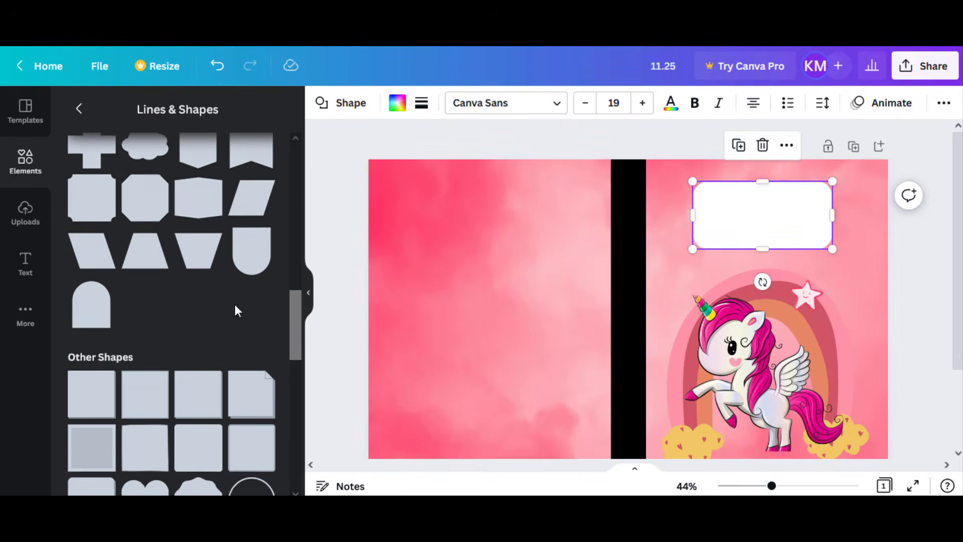
scroll(237, 312, down, 3)
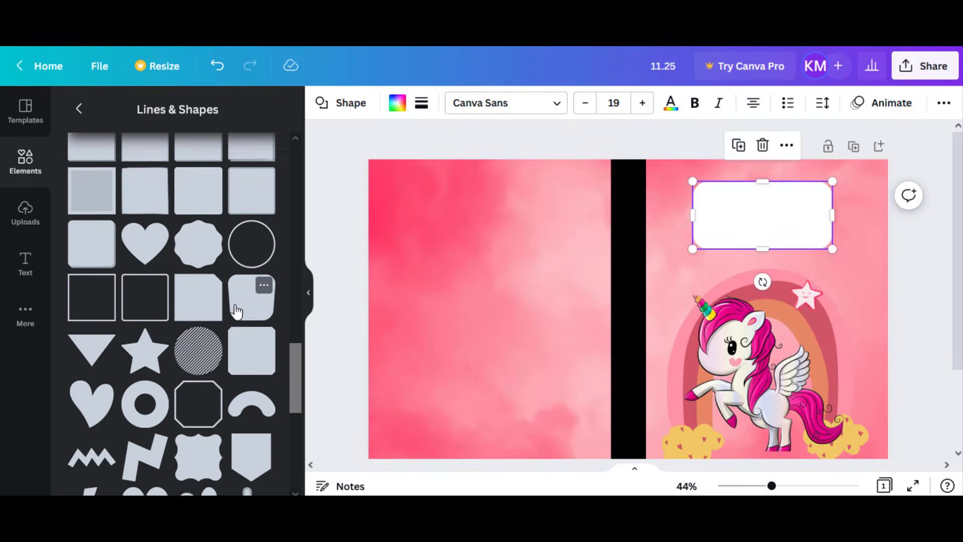
click(160, 274)
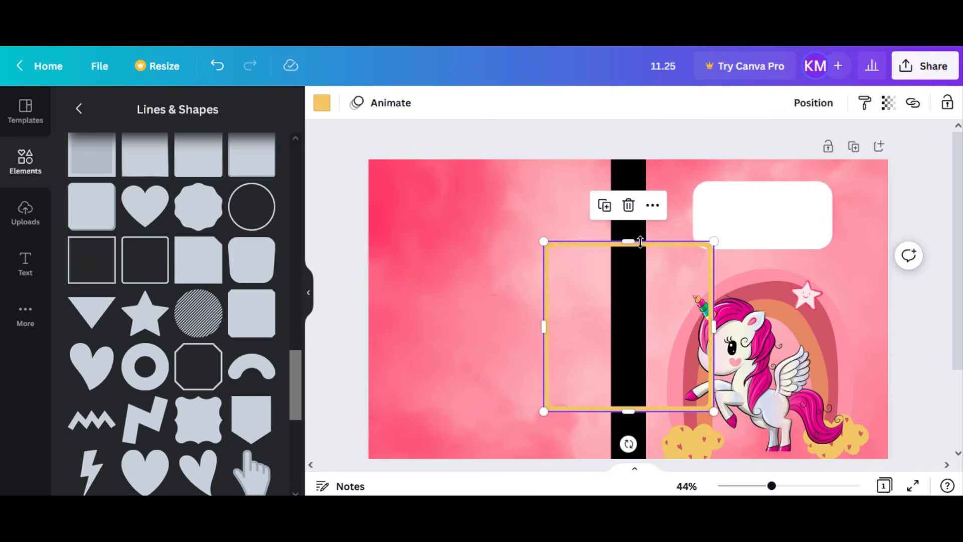
- Flatten the outline into a wide frame and fit it just inside the edges of the white title box
drag(629, 243, 629, 358)
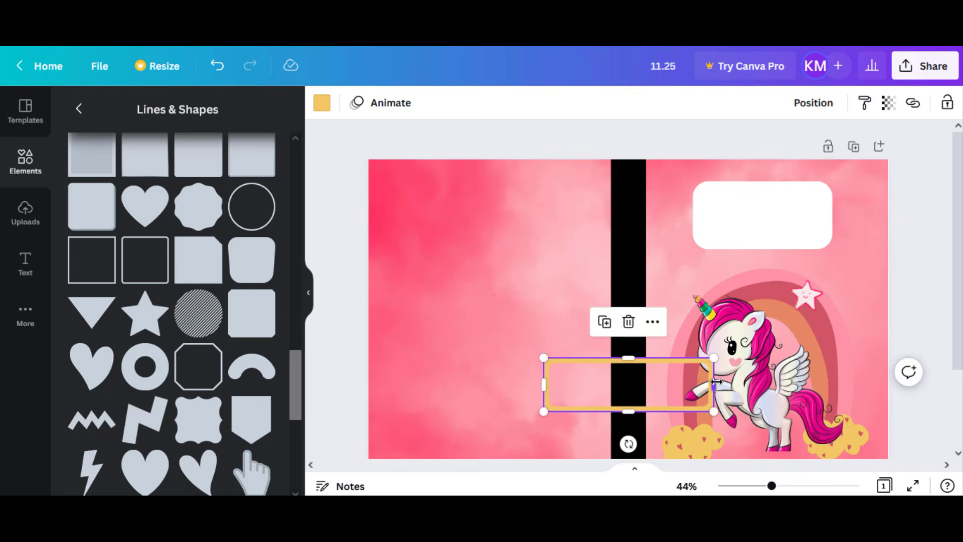
drag(714, 384, 812, 216)
drag(765, 242, 766, 244)
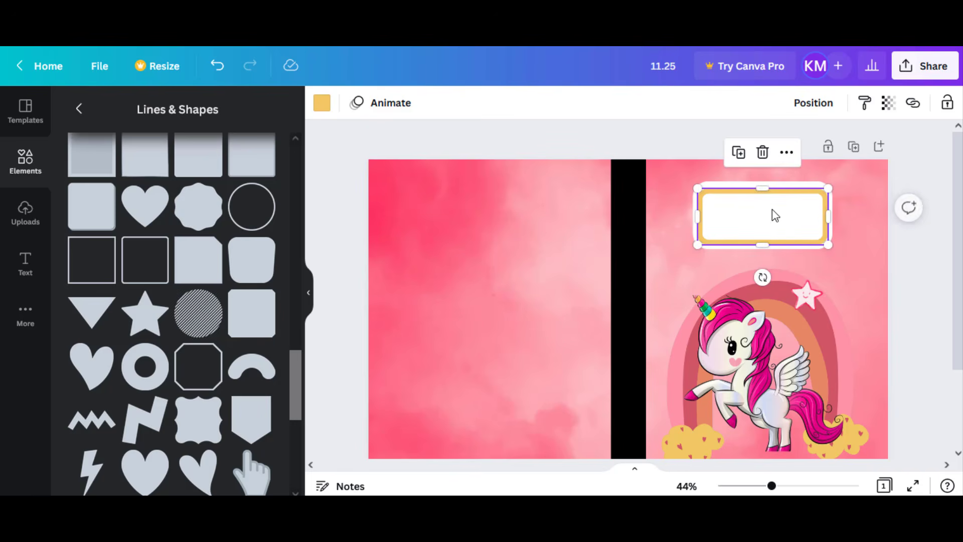
drag(766, 186, 763, 185)
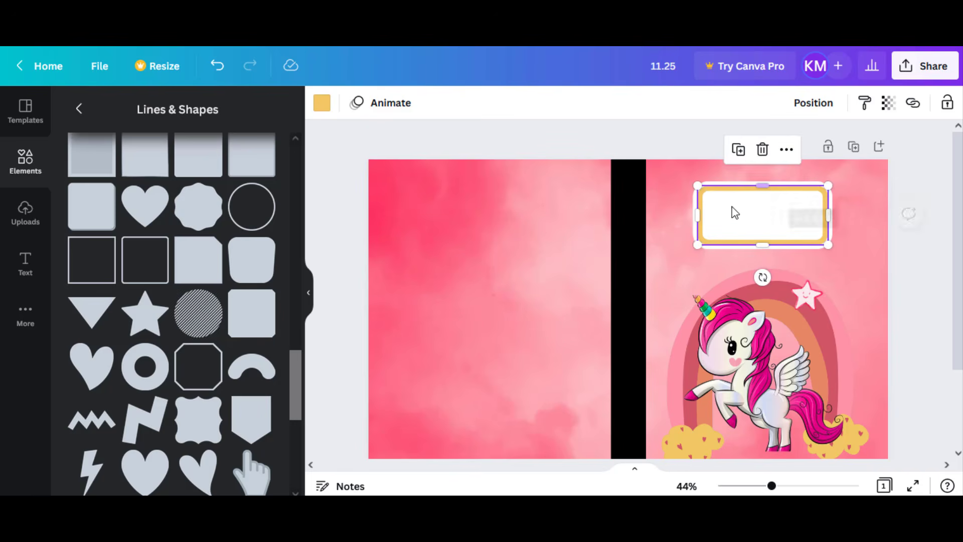
drag(697, 214, 698, 214)
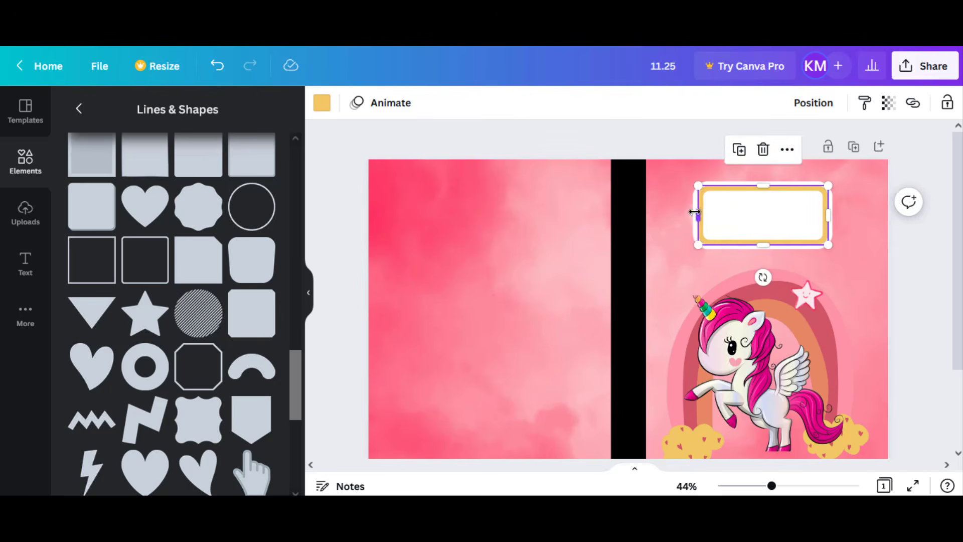
click(758, 218)
click(762, 219)
drag(762, 219, 762, 213)
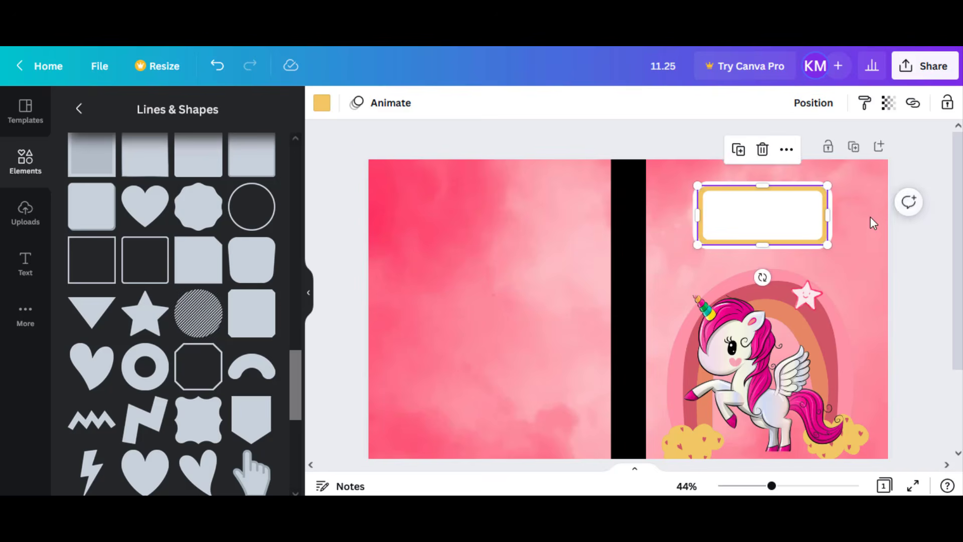
- Colour the title box frame black and dismiss the battery warning
click(321, 102)
click(112, 178)
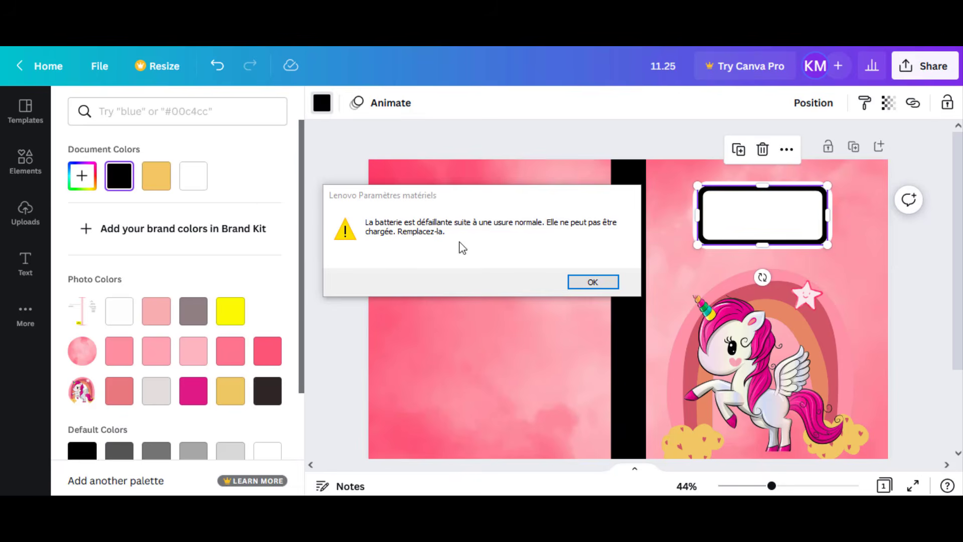
click(570, 285)
click(328, 180)
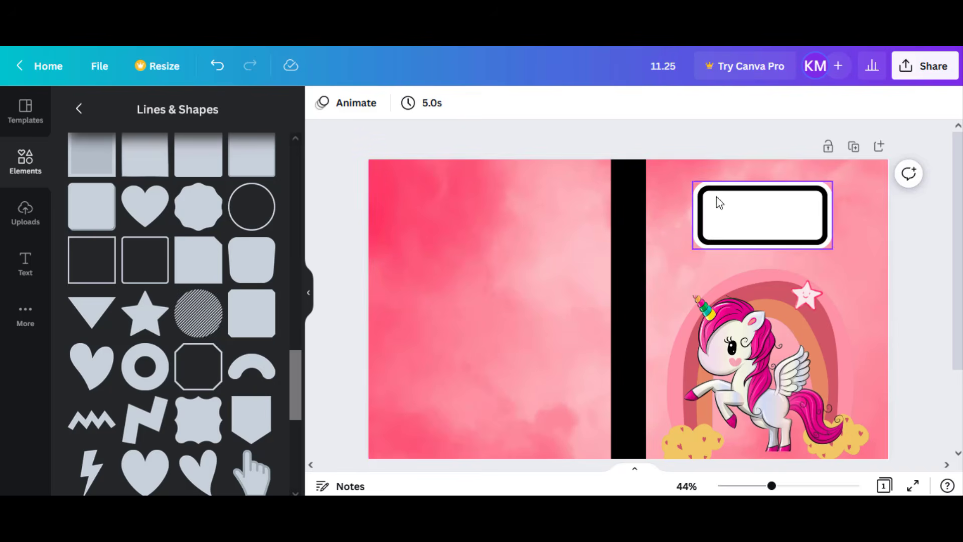
- Paste the text "Composition book" onto the cover, make it bold and enlarge it to a font size of about 23.3
text(Composition book)
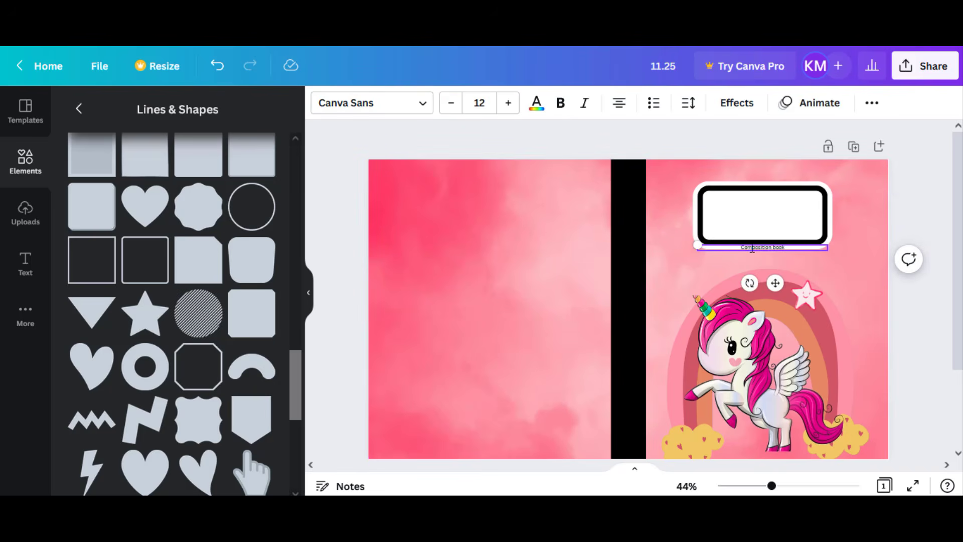
click(560, 103)
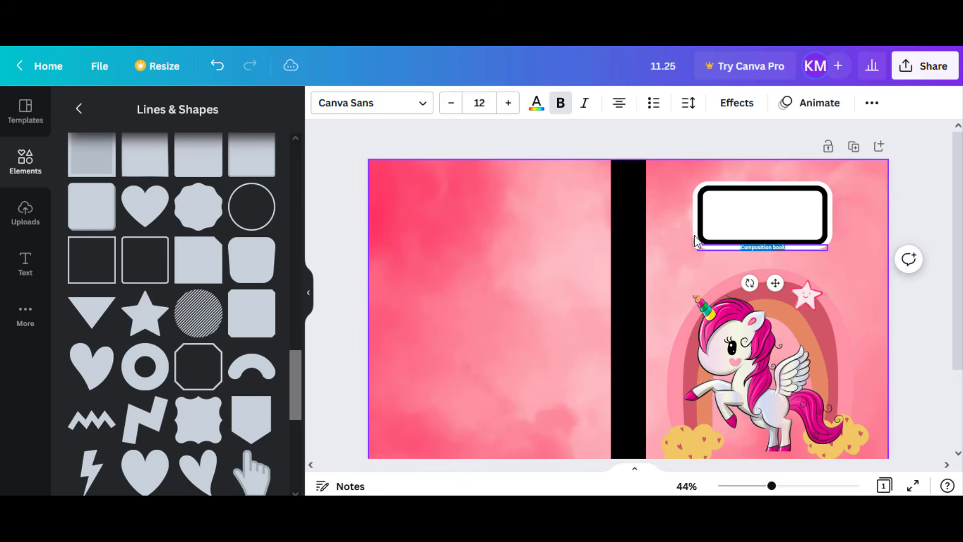
drag(697, 245, 639, 242)
drag(637, 198, 581, 175)
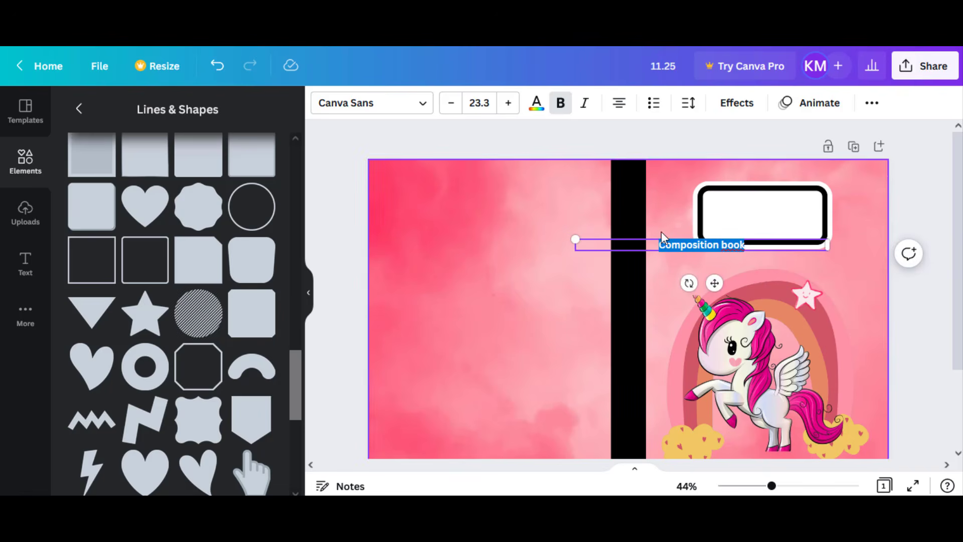
- Move the "Composition book" text into the upper part of the title box, centred within the frame
click(672, 245)
drag(721, 264, 771, 237)
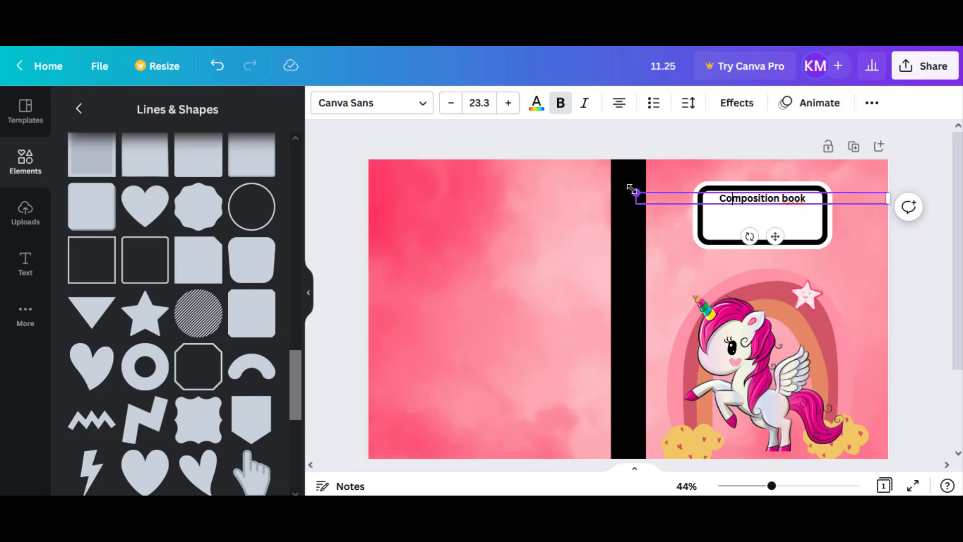
drag(631, 189, 633, 191)
click(923, 248)
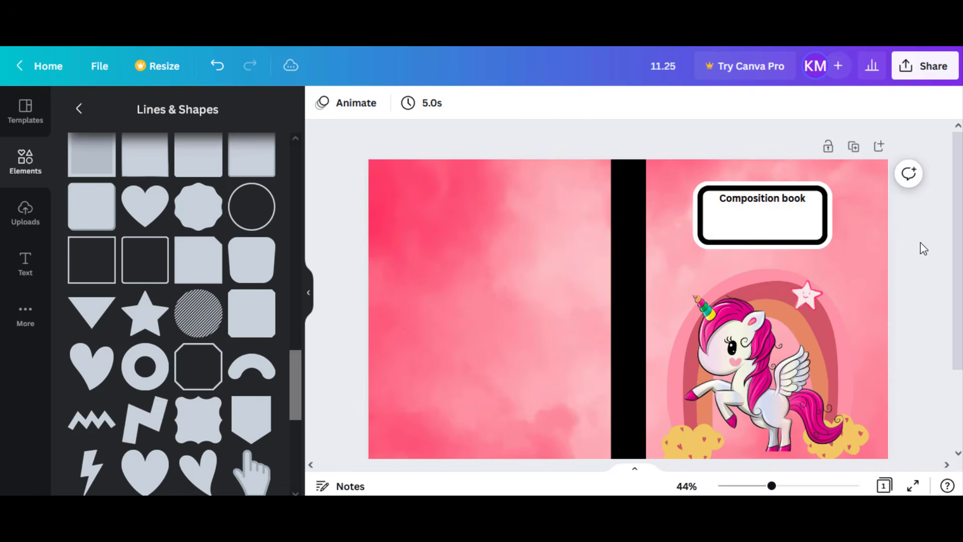
- Insert a plain solid line, place it below the "Composition book" text and shorten it to fit inside the frame
scroll(224, 299, up, 5)
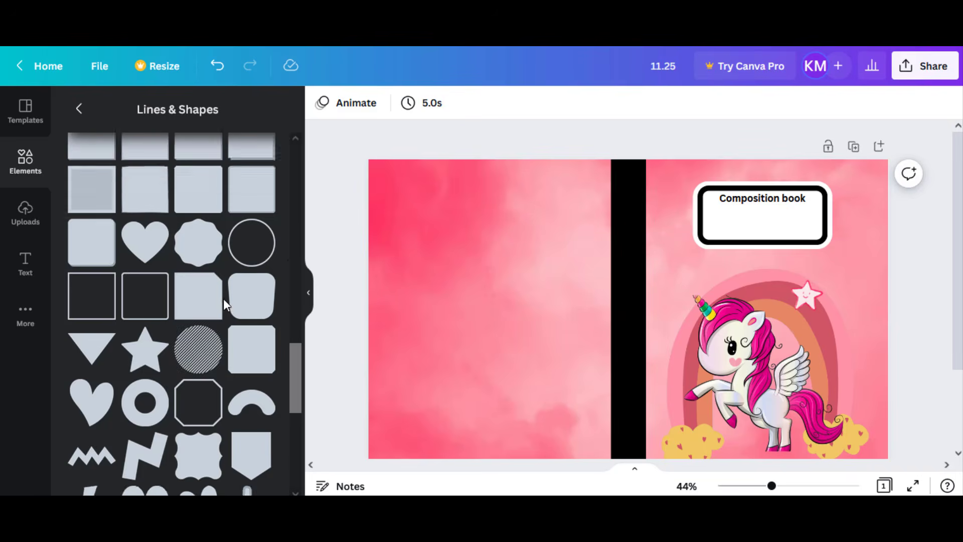
scroll(223, 299, up, 5)
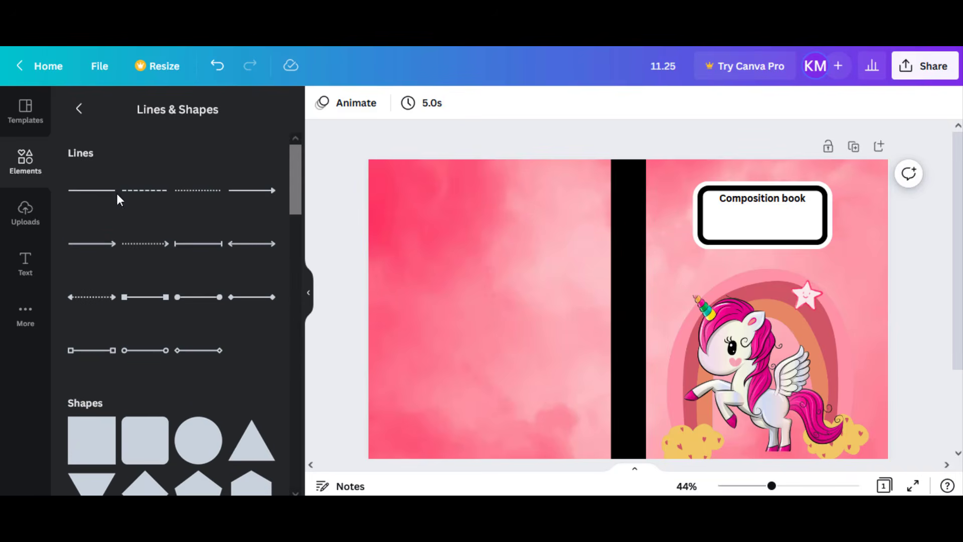
click(114, 192)
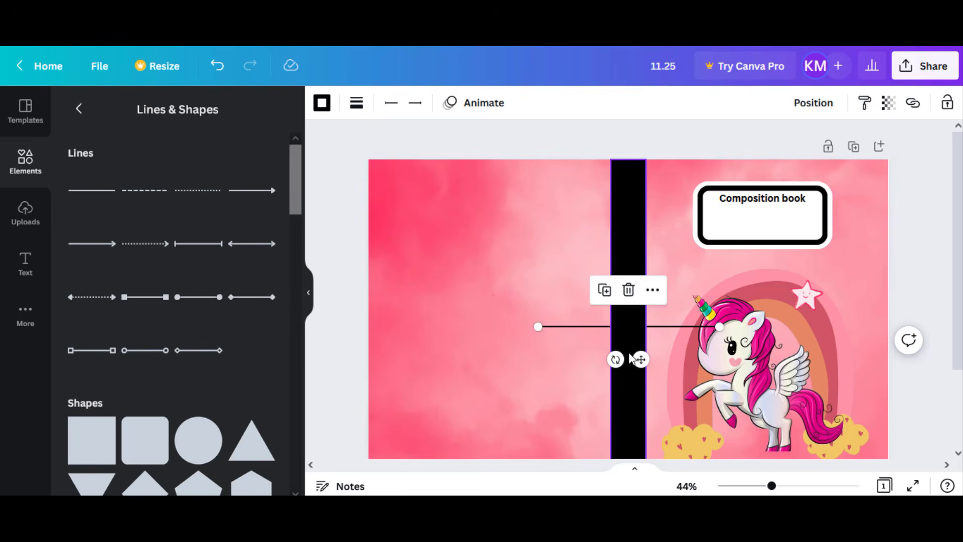
drag(641, 359, 737, 243)
drag(636, 214, 715, 214)
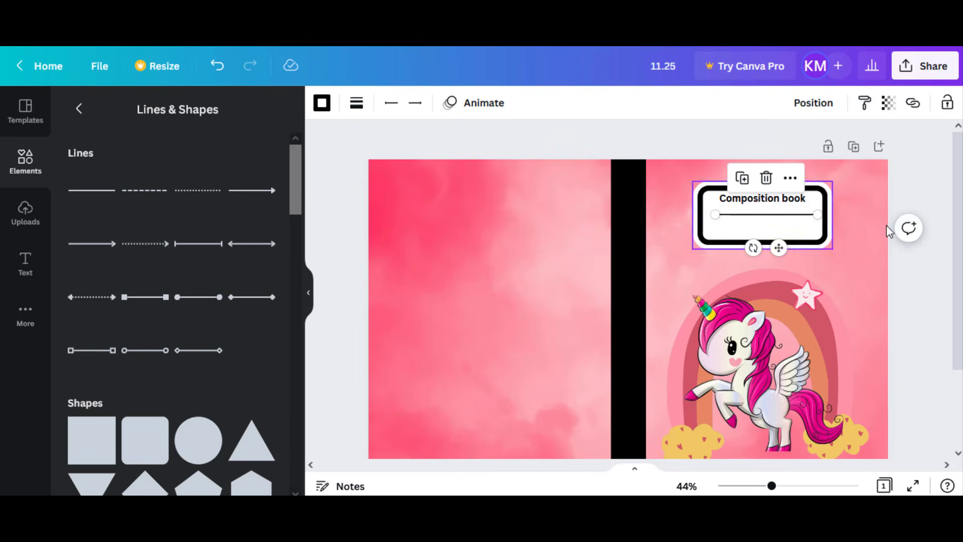
click(926, 251)
- Duplicate the line, align the copy below the original and centre both lines in the title box
click(791, 216)
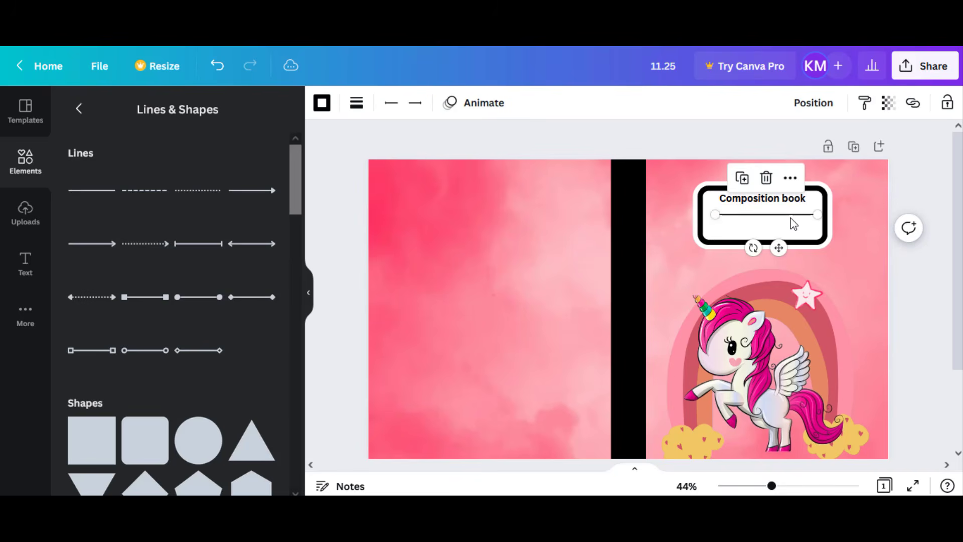
click(746, 183)
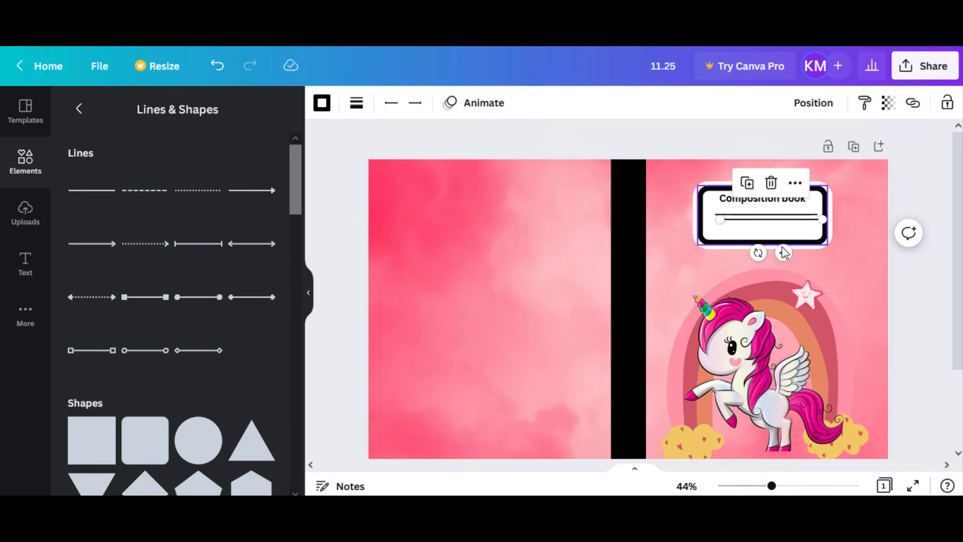
drag(783, 252, 780, 257)
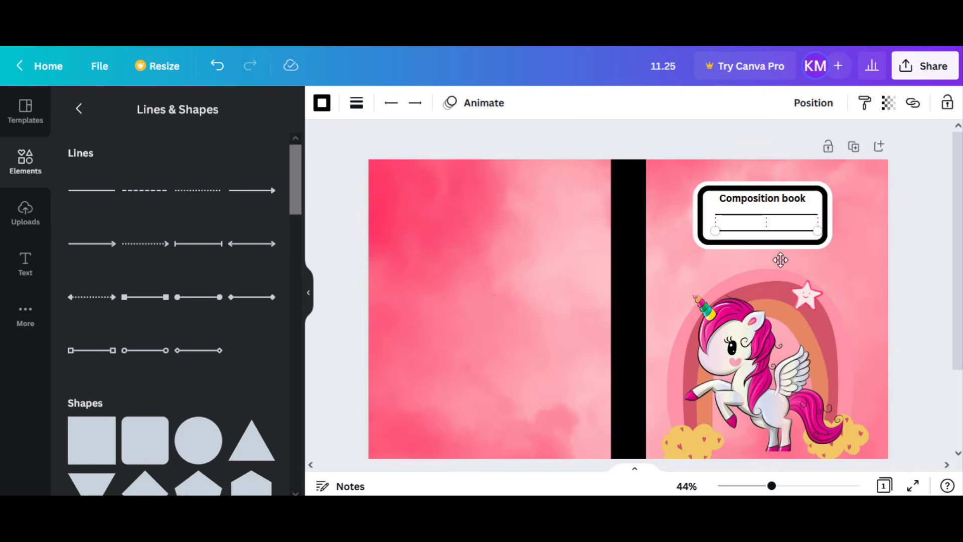
drag(781, 259, 773, 258)
drag(776, 214, 794, 198)
click(798, 205)
click(910, 272)
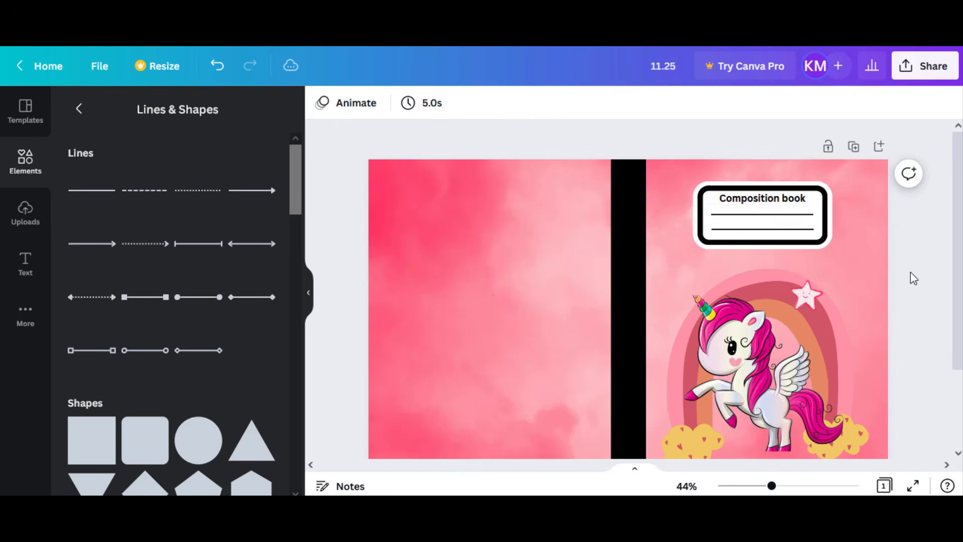
- Download the finished cover as PDF Print with the RGB colour profile
scroll(862, 288, down, 1)
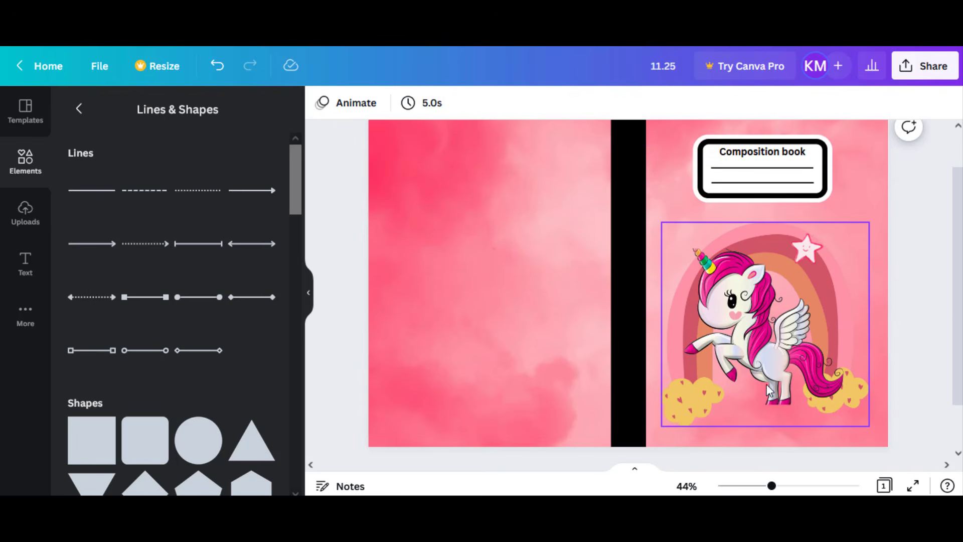
scroll(766, 400, down, 1)
scroll(777, 424, up, 1)
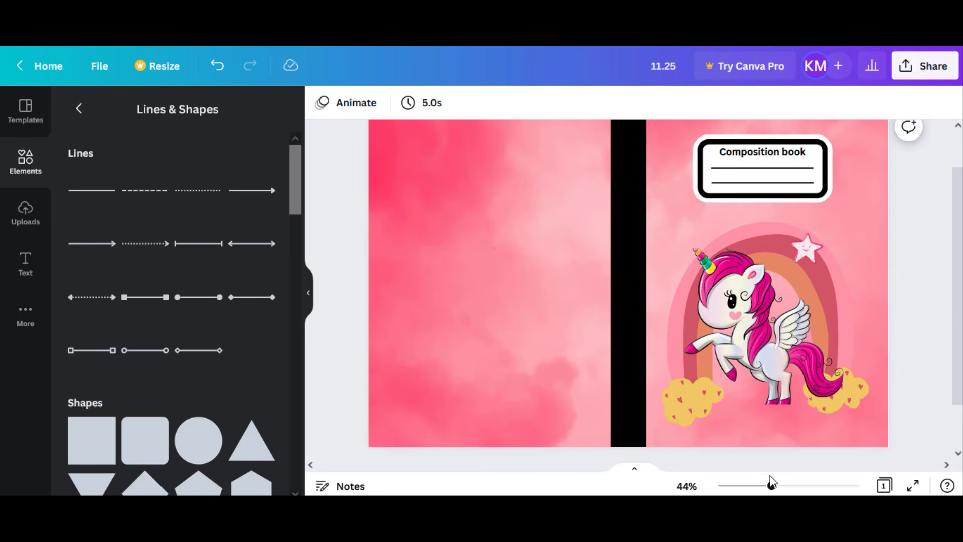
scroll(782, 437, down, 3)
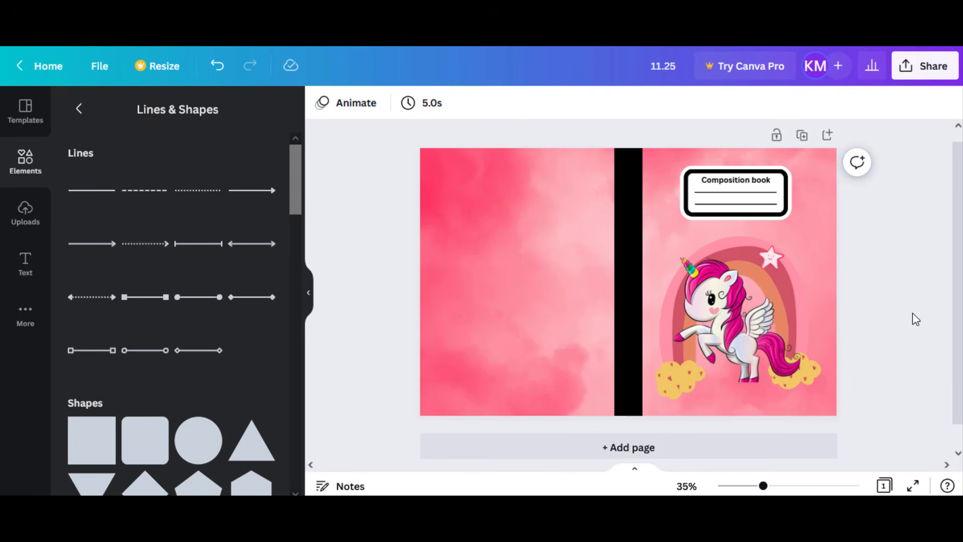
click(925, 73)
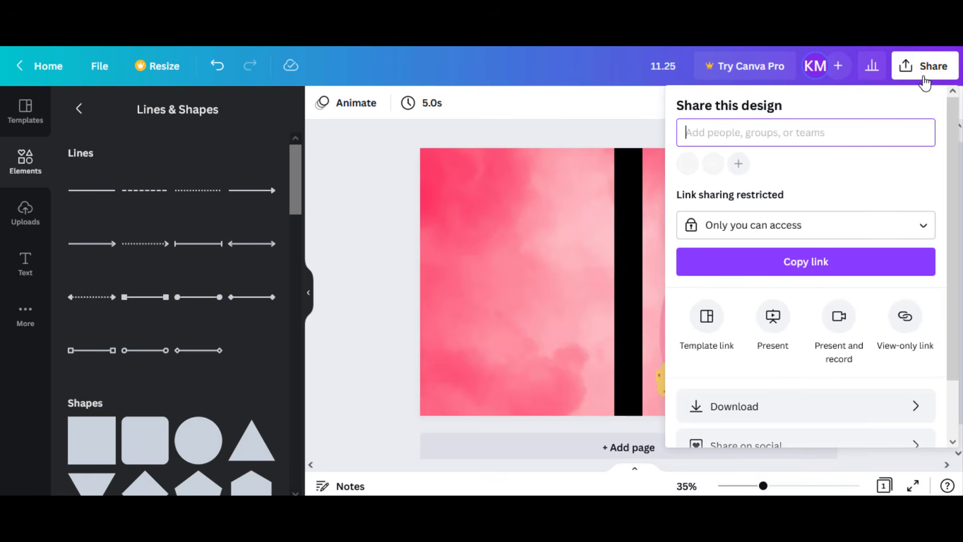
click(775, 405)
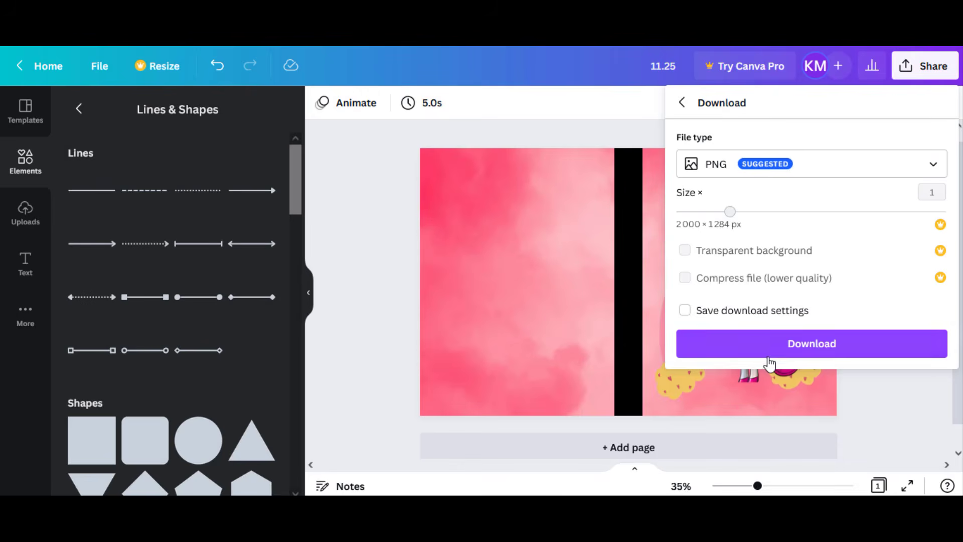
click(764, 164)
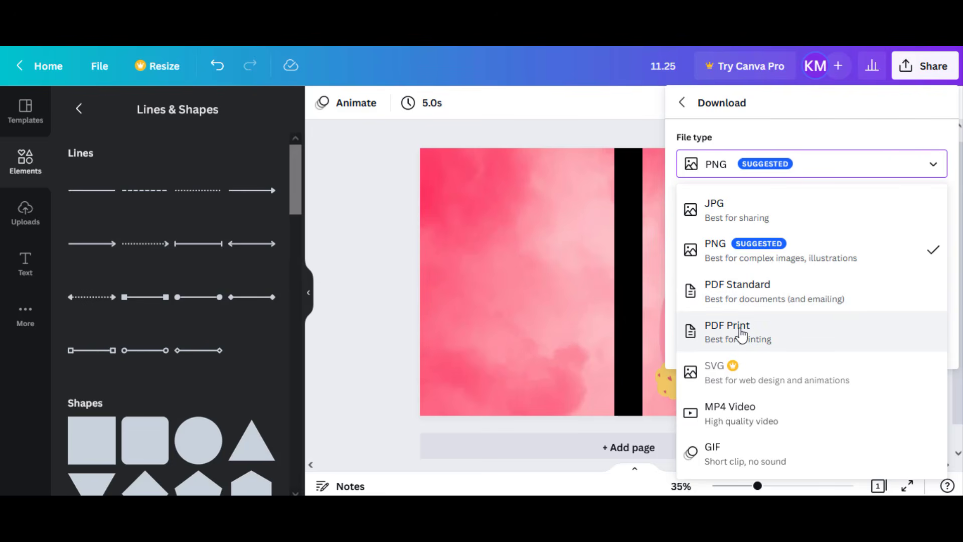
click(757, 335)
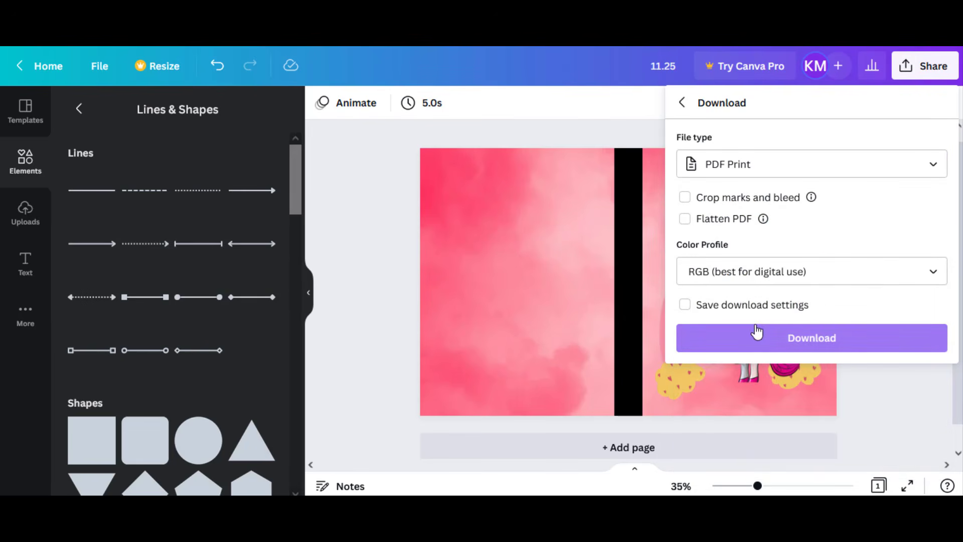
click(757, 339)
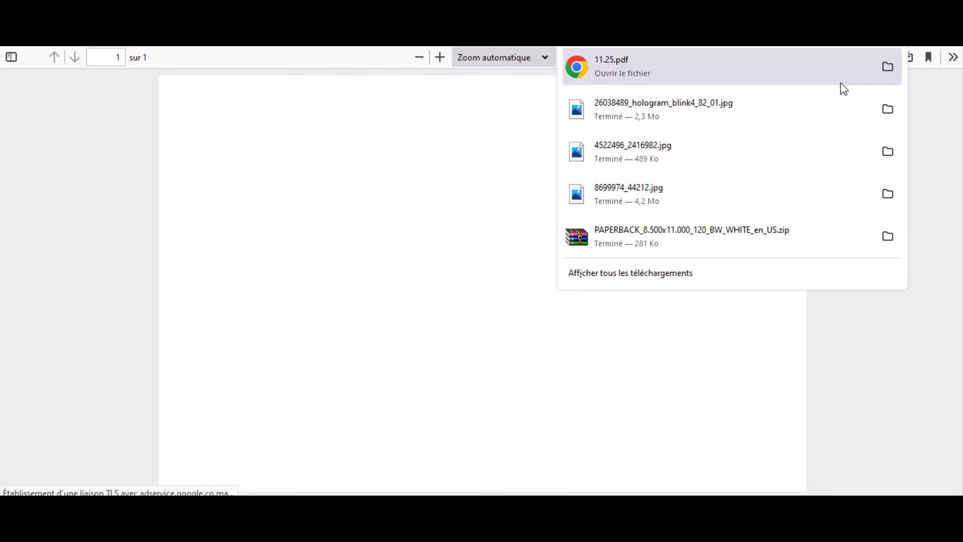
- Show the downloaded 11.25.pdf in its folder and open it with Firefox
click(888, 67)
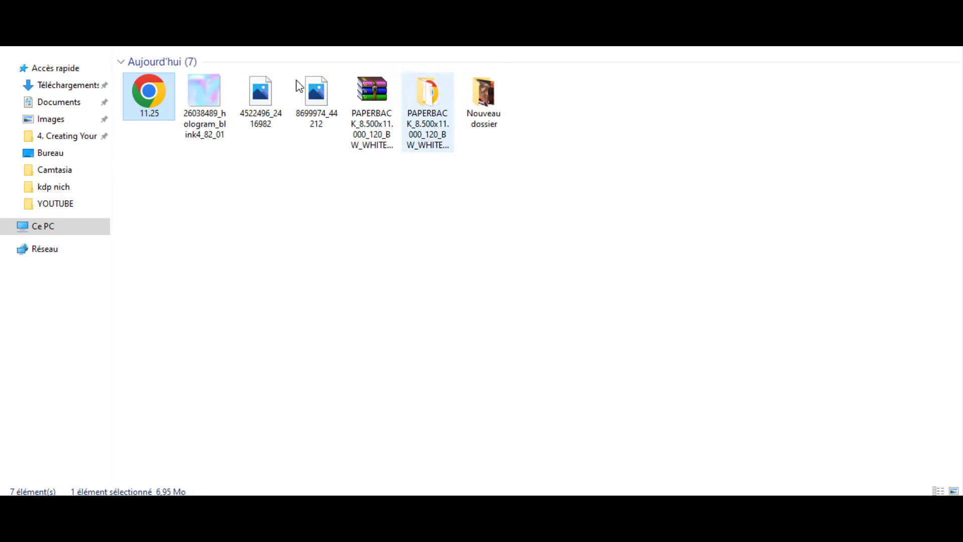
right_click(138, 89)
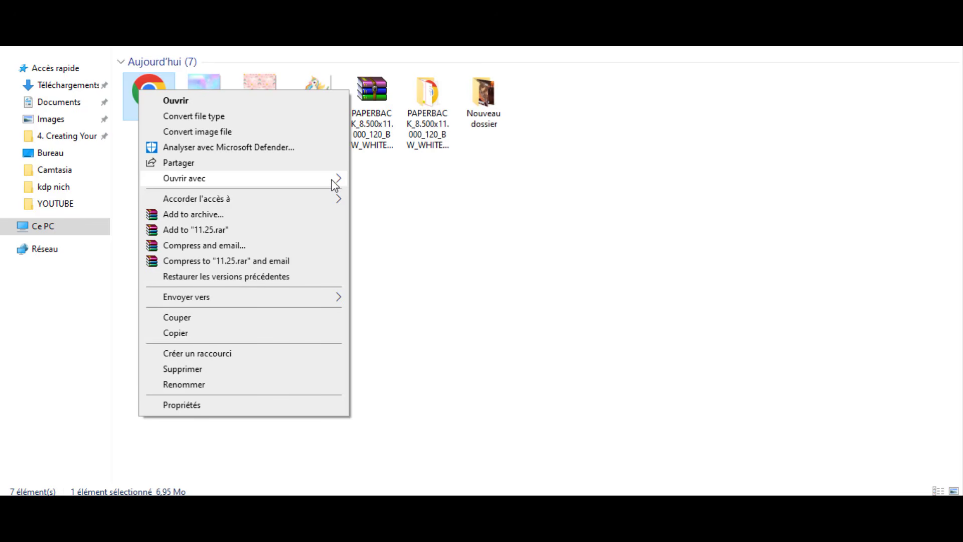
mouse_move(335, 185)
click(367, 200)
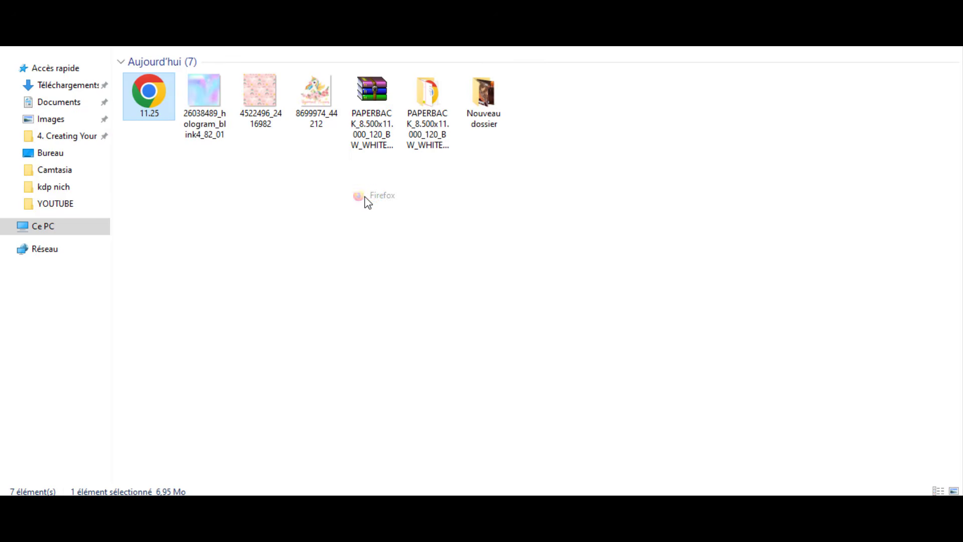